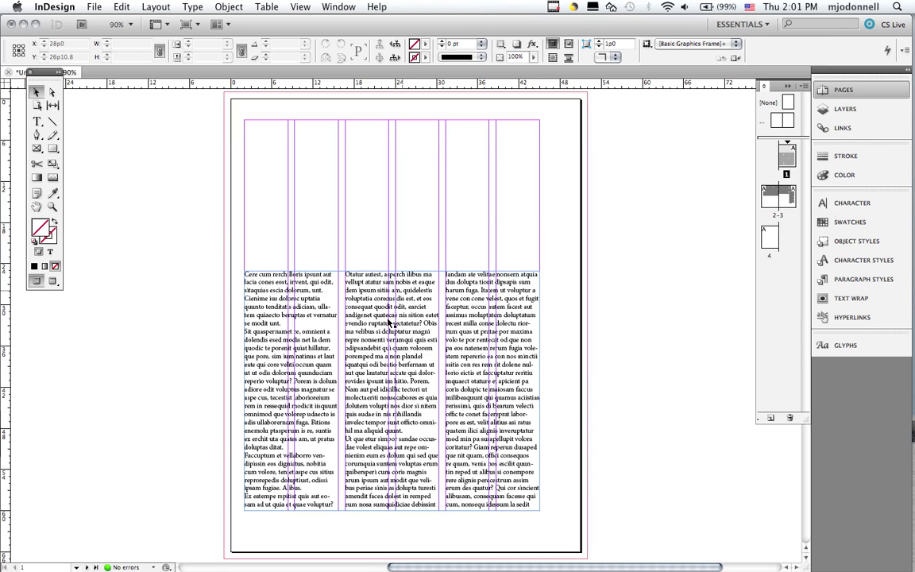
Step: Select the three-column text frame and check its thread across spread 2–3
click(380, 338)
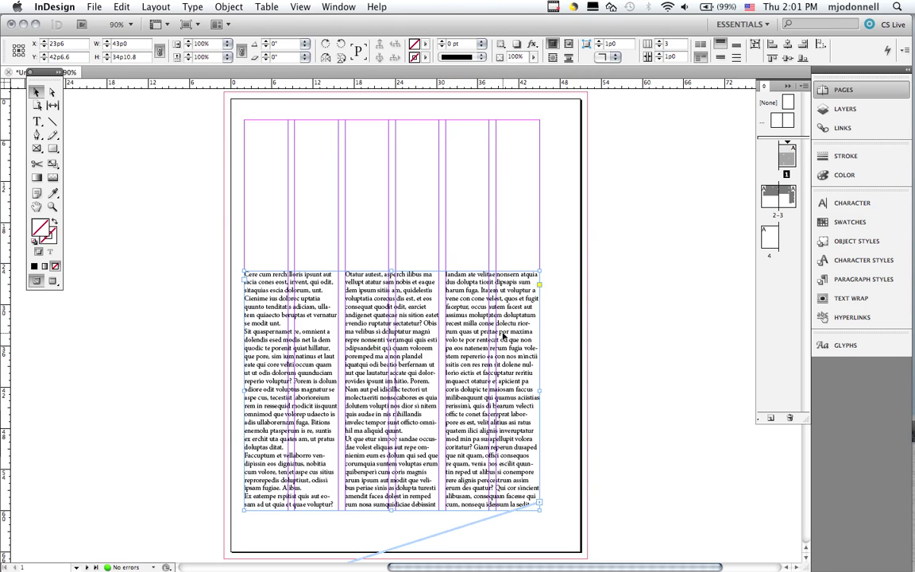
double_click(774, 197)
click(534, 224)
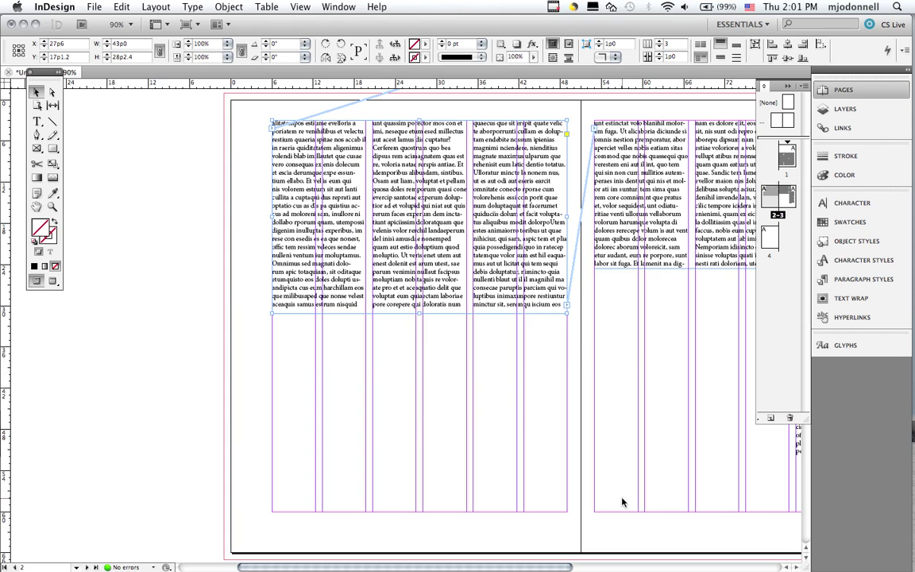
drag(553, 569, 618, 569)
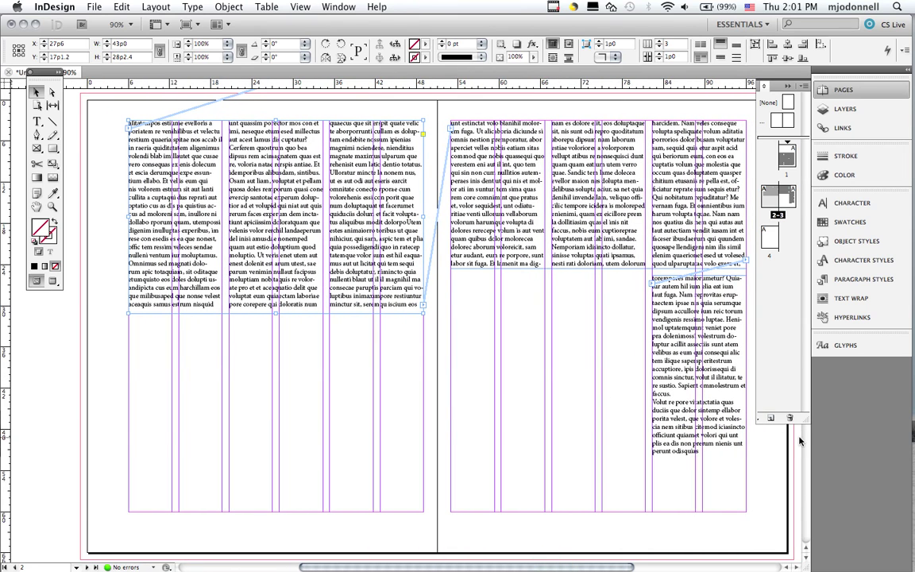
double_click(786, 155)
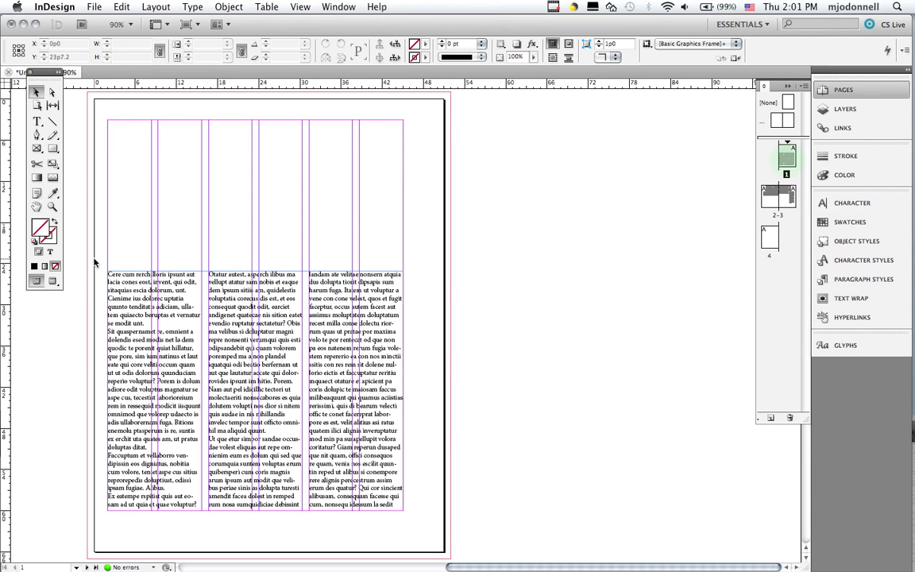
Step: Zoom to the top of column one and show a body line's Minion Pro 12/14.4 formatting
drag(100, 262, 251, 321)
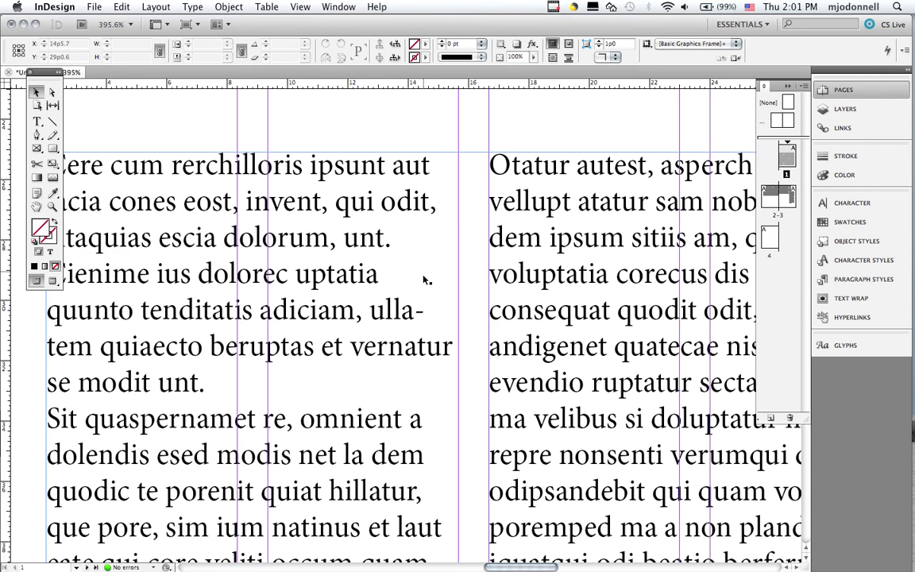
key(super+minus)
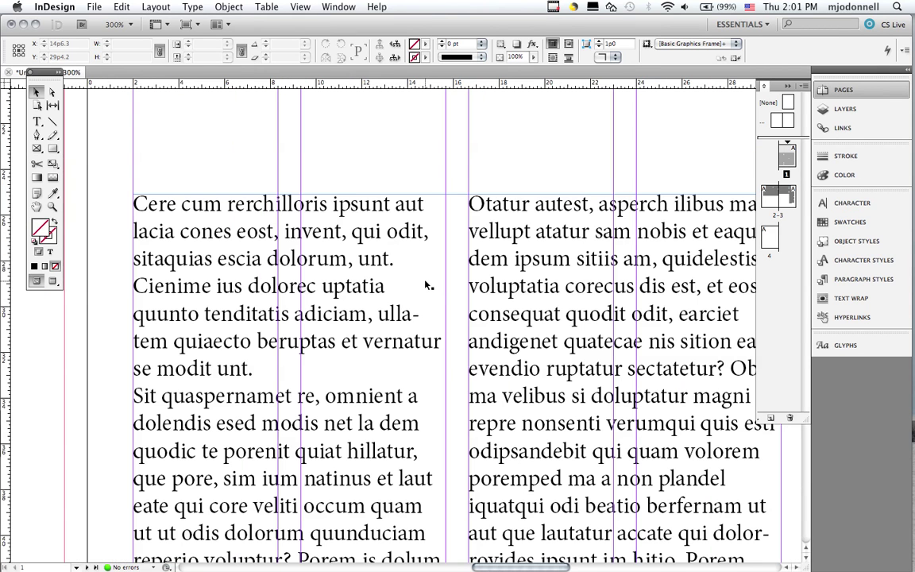
triple_click(262, 308)
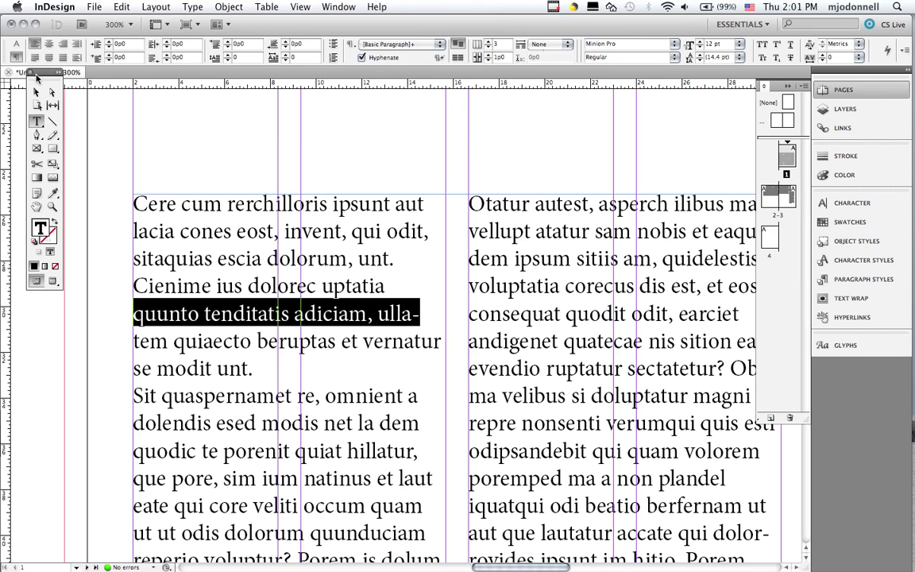
drag(36, 77, 31, 117)
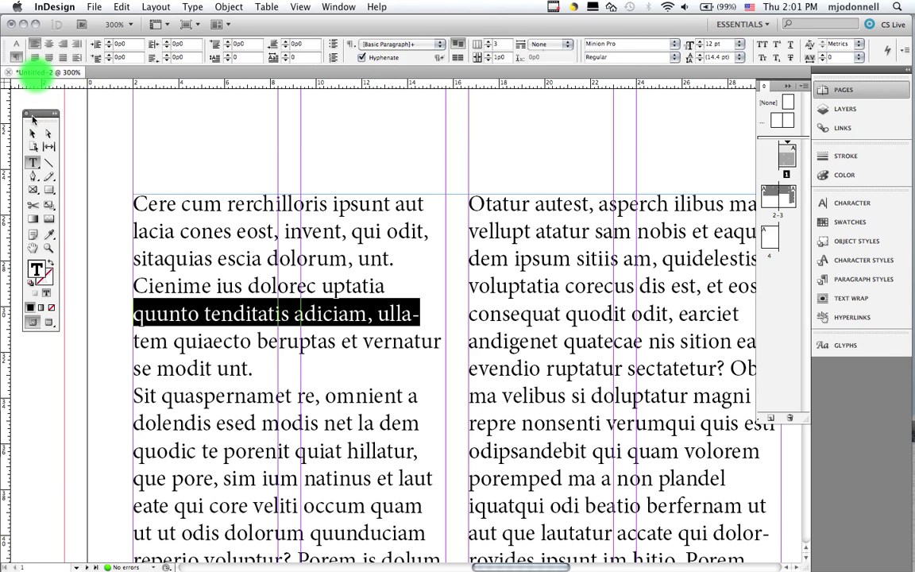
click(15, 46)
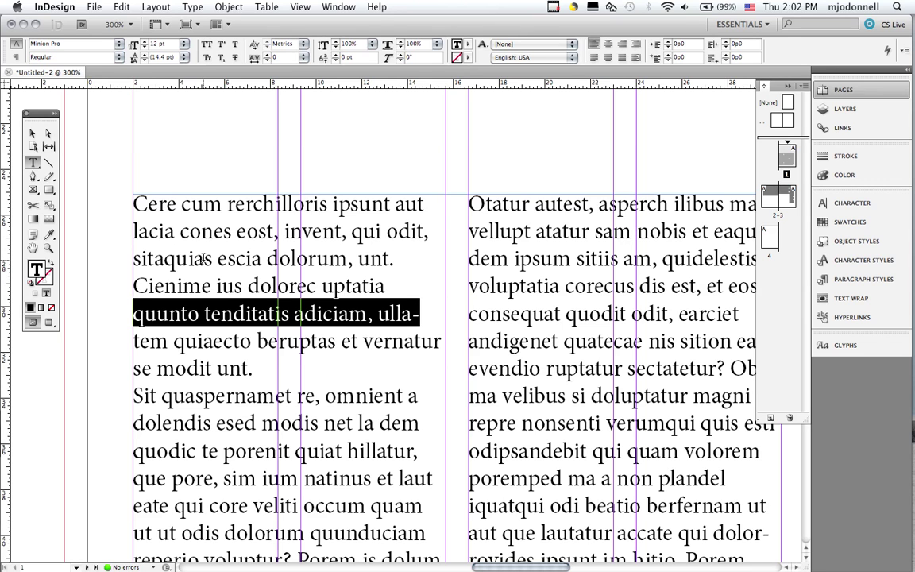
Step: Select the whole story with Cmd+A, then place the insertion point at several spots
click(260, 318)
key(super+a)
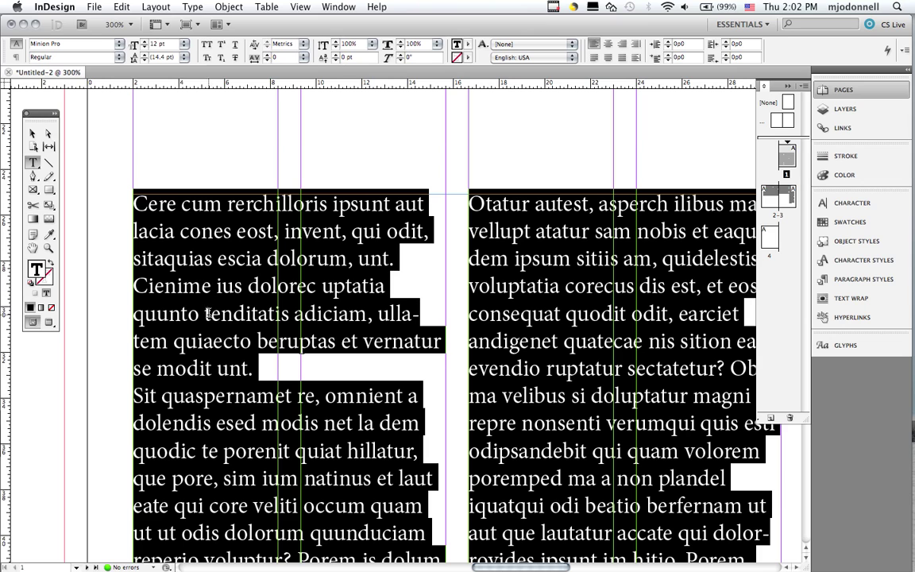
click(208, 233)
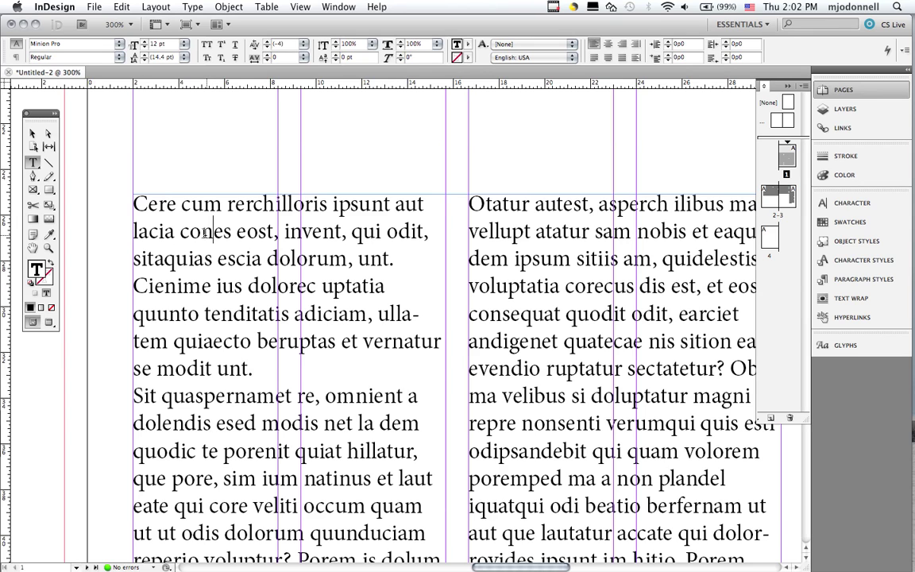
click(205, 233)
click(222, 286)
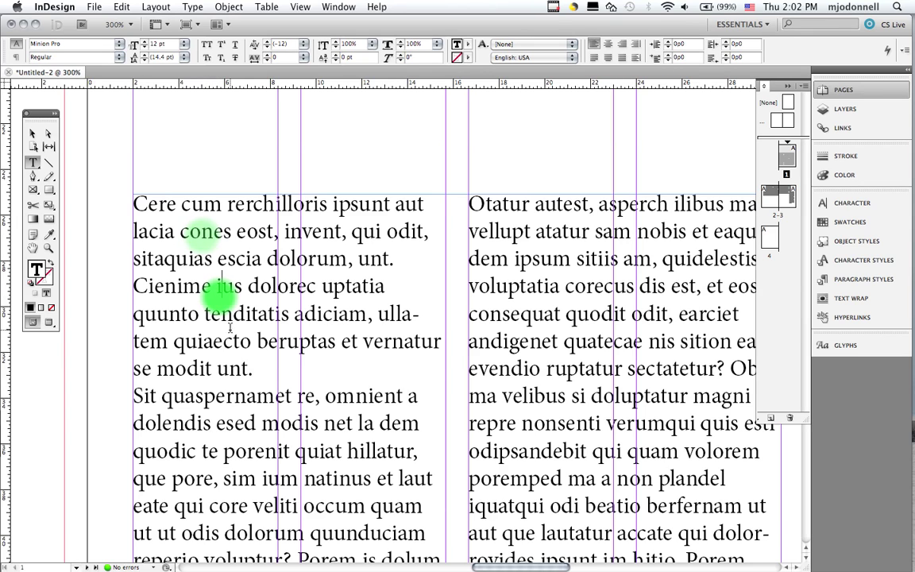
Step: Practise selecting a word, a line, a paragraph and the whole story with multiple clicks
double_click(235, 315)
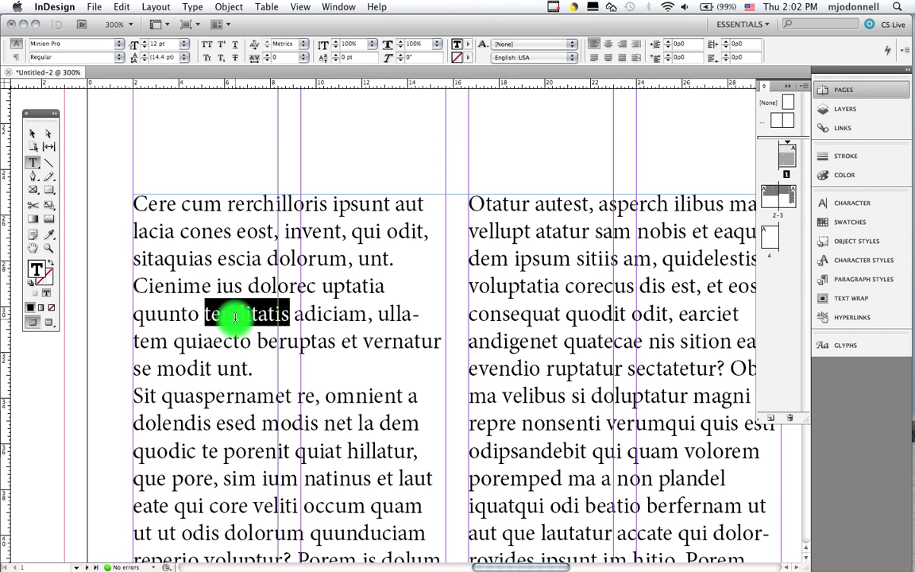
triple_click(235, 341)
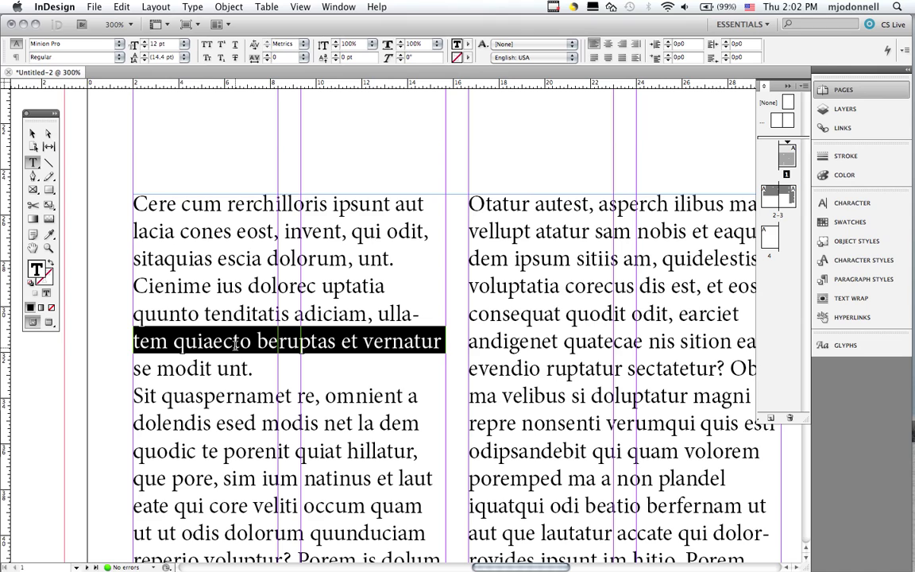
triple_click(237, 316)
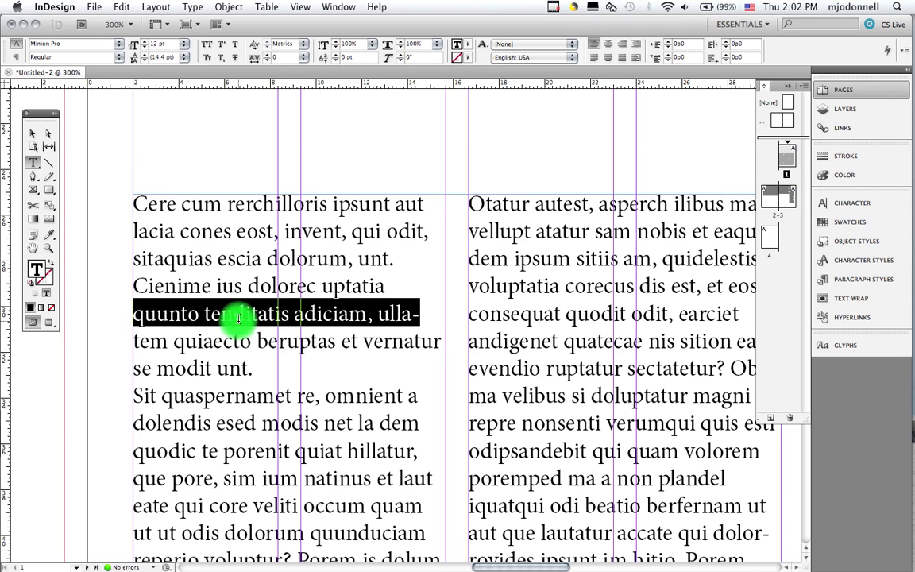
click(238, 319)
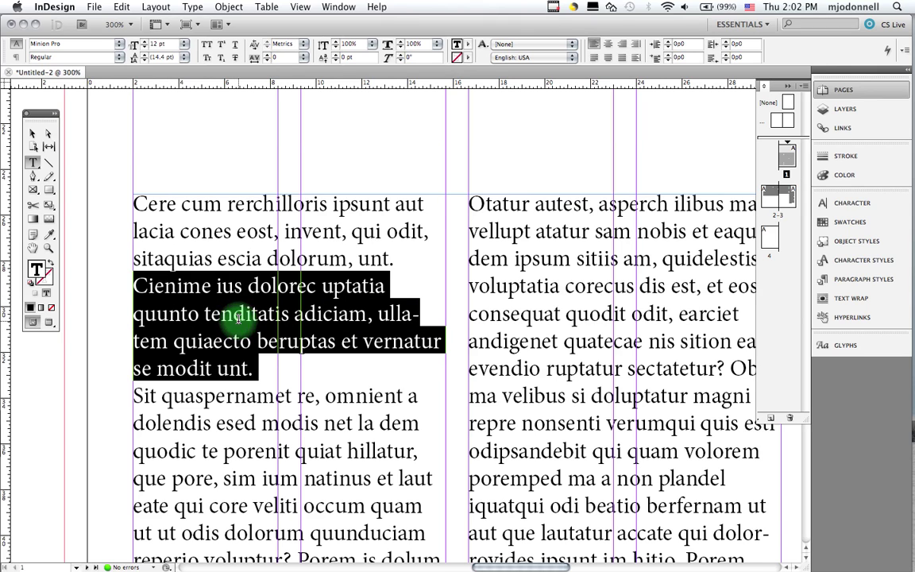
triple_click(238, 319)
double_click(239, 319)
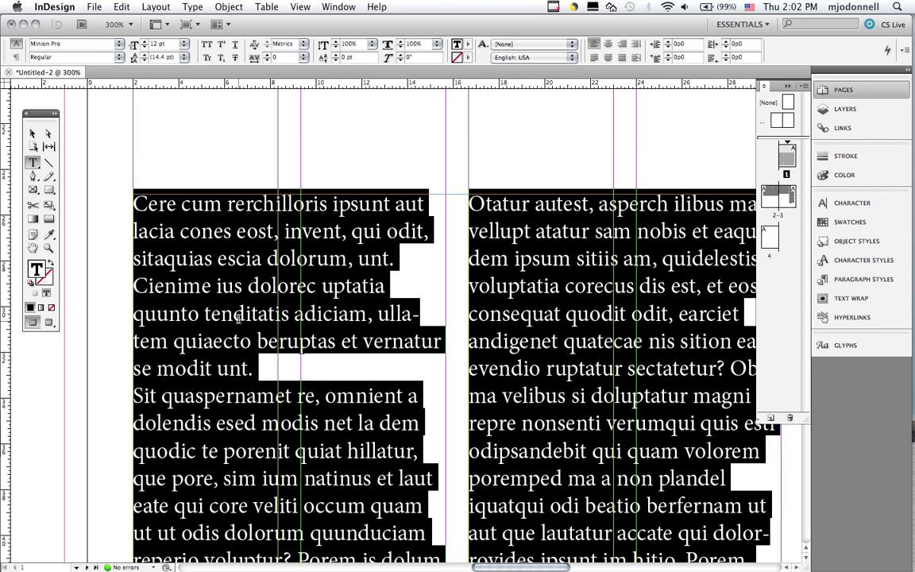
Step: Check the story selection on spread 2–3, then return to page 1's first column
double_click(769, 203)
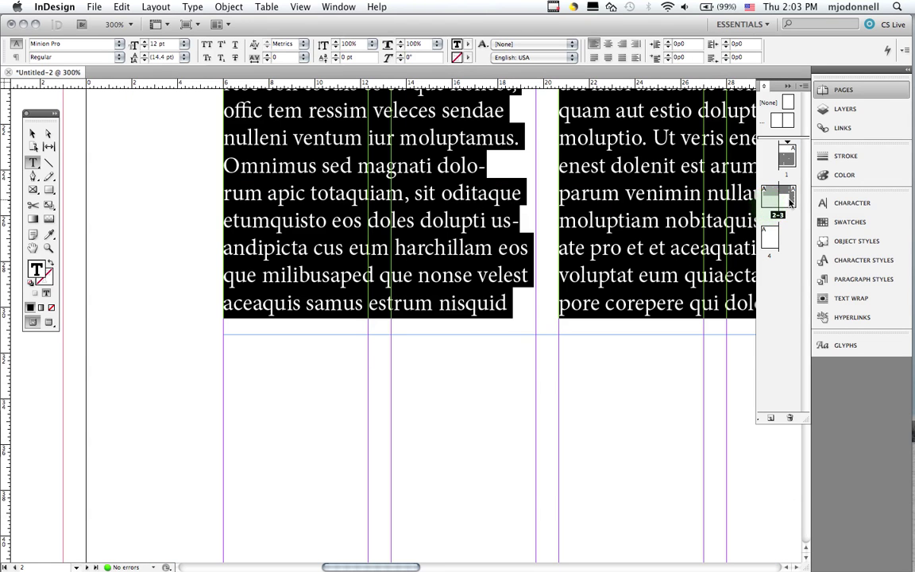
double_click(790, 202)
key(super+alt+0)
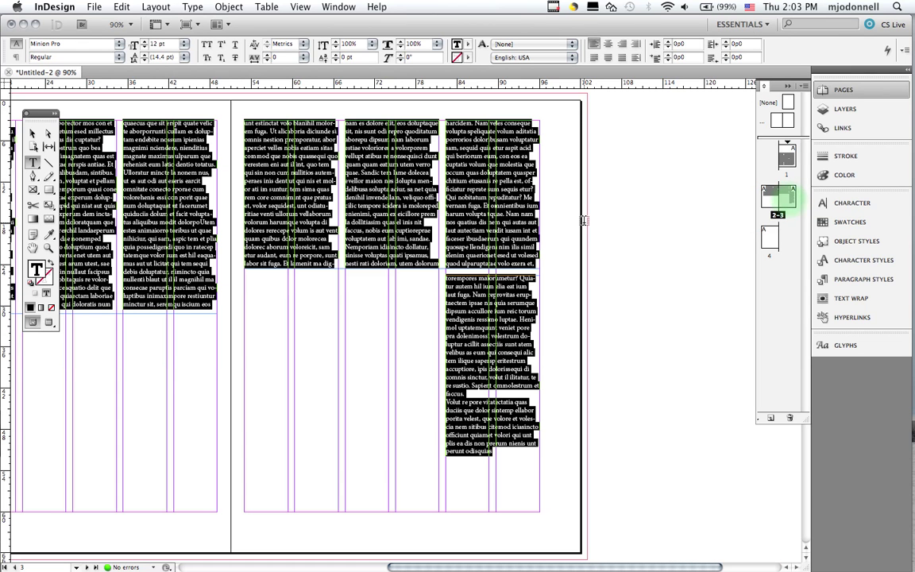
double_click(786, 159)
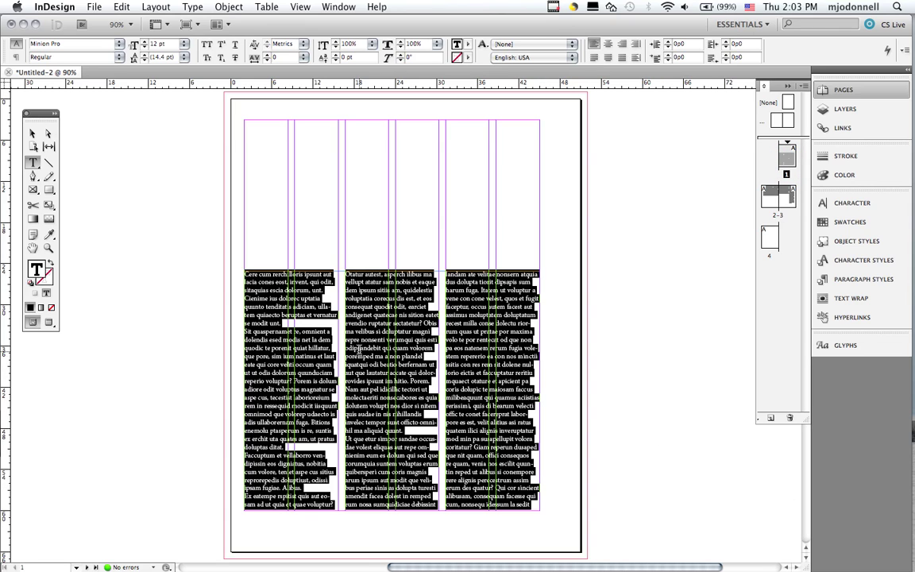
drag(229, 253, 357, 374)
Step: Select the whole story and set it to 10 pt type on 11 pt leading
click(223, 247)
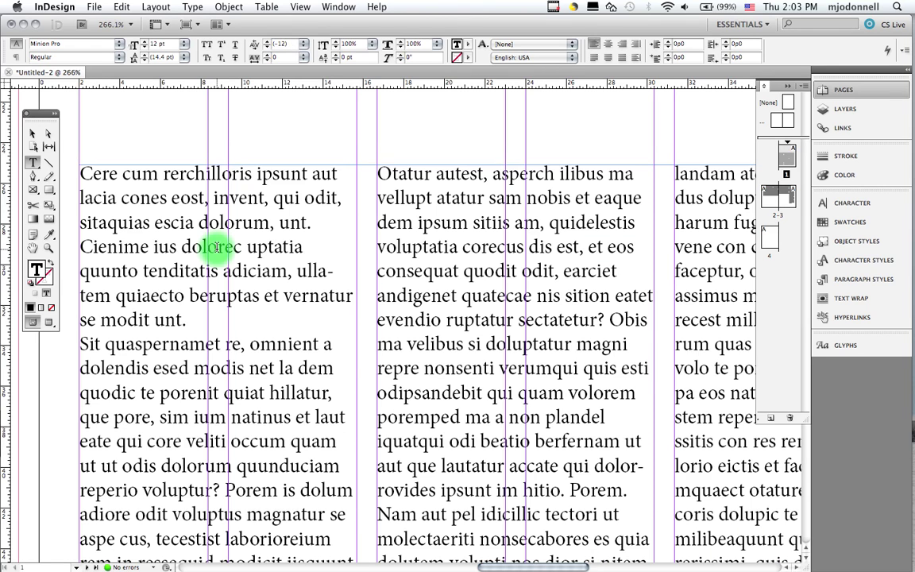
triple_click(218, 247)
click(217, 247)
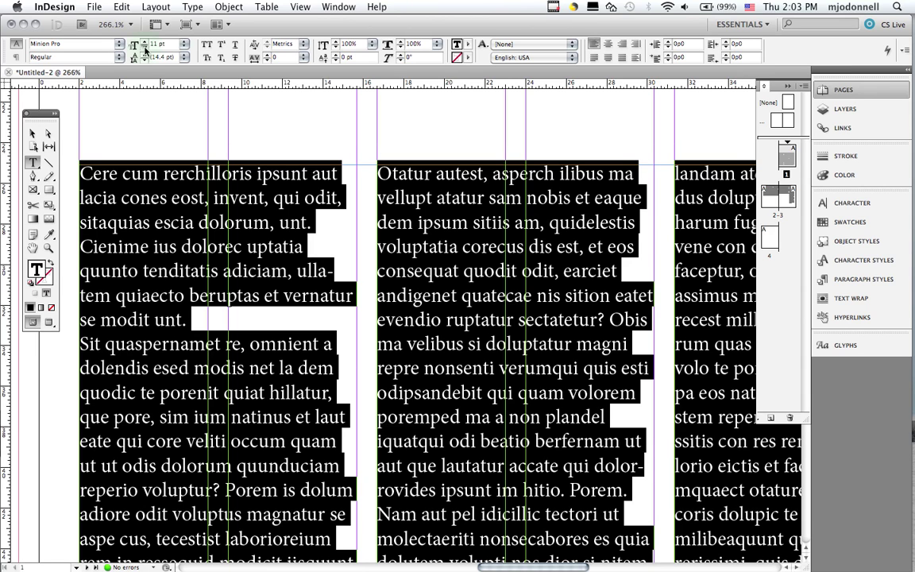
click(145, 50)
click(145, 49)
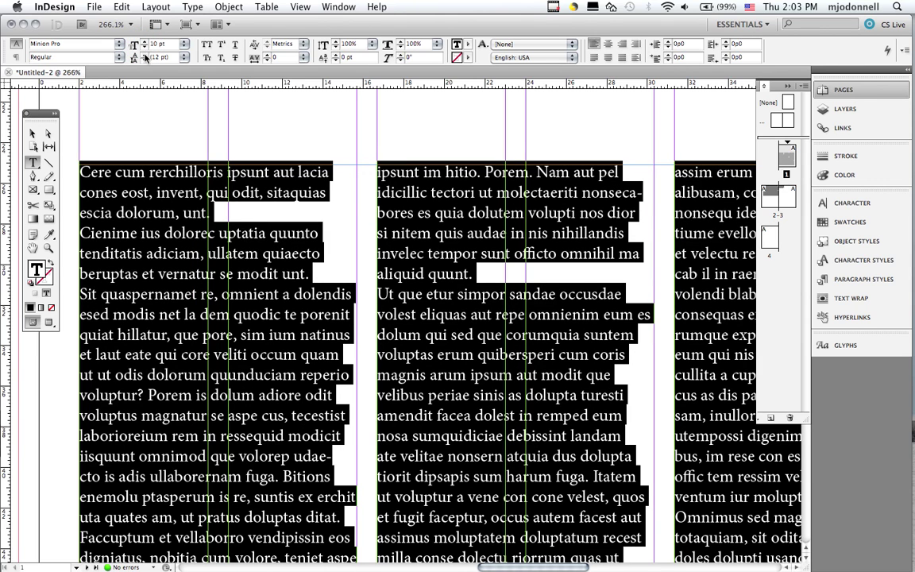
click(144, 60)
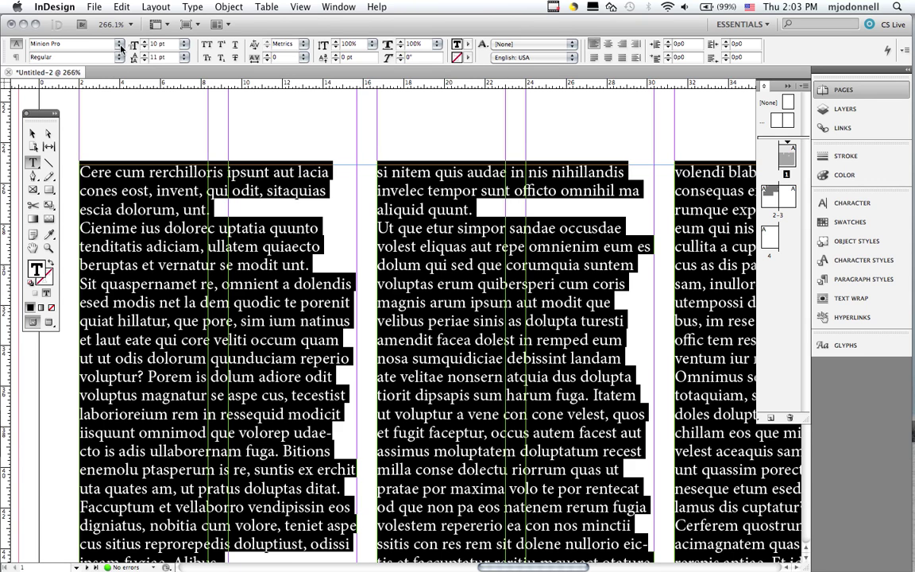
click(120, 47)
Step: Change the story's font to Adobe Garamond Pro Regular and reselect the whole story
scroll(127, 48, up, 5)
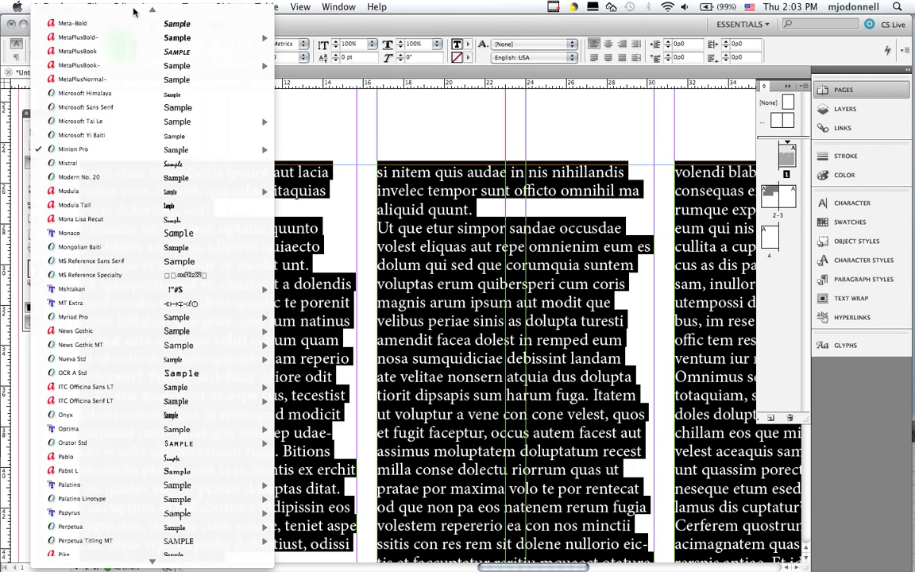
scroll(146, 9, up, 10)
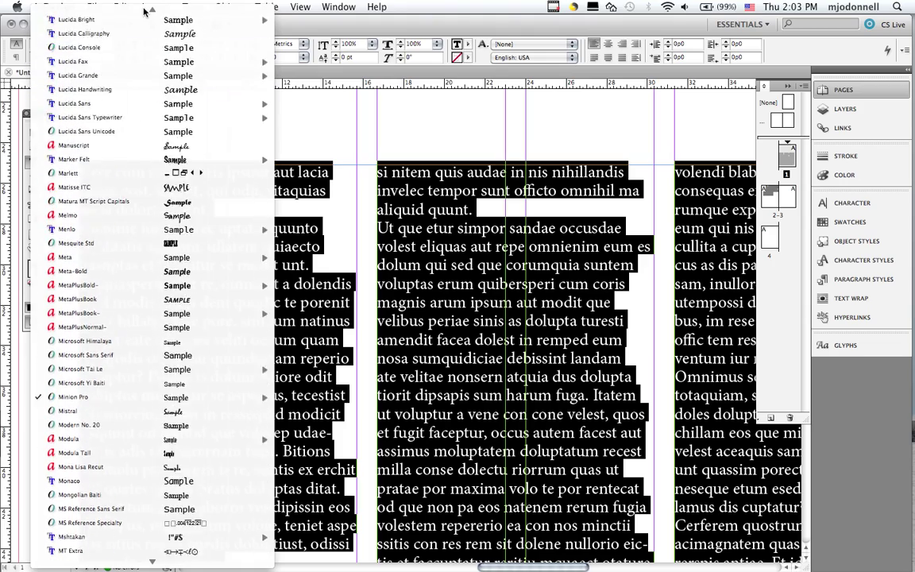
scroll(146, 9, up, 13)
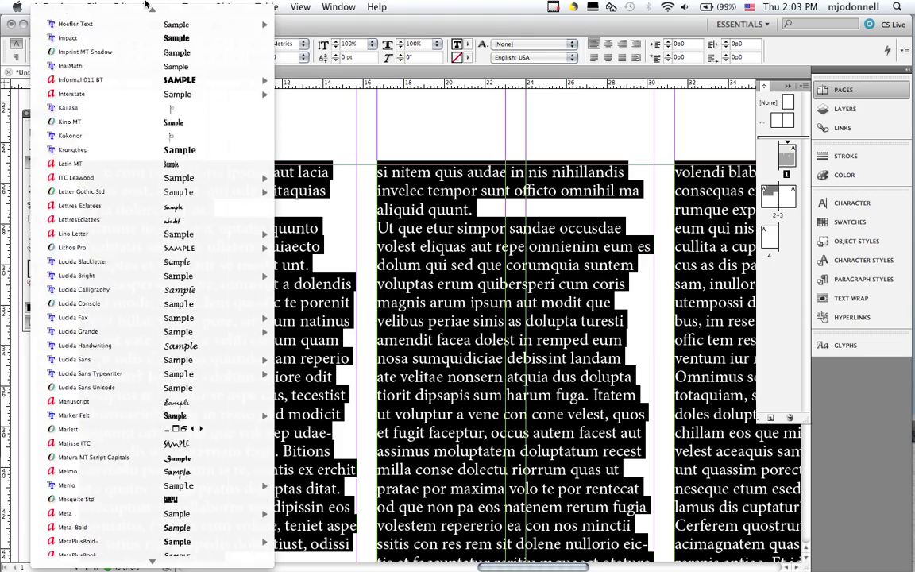
scroll(145, 10, up, 3)
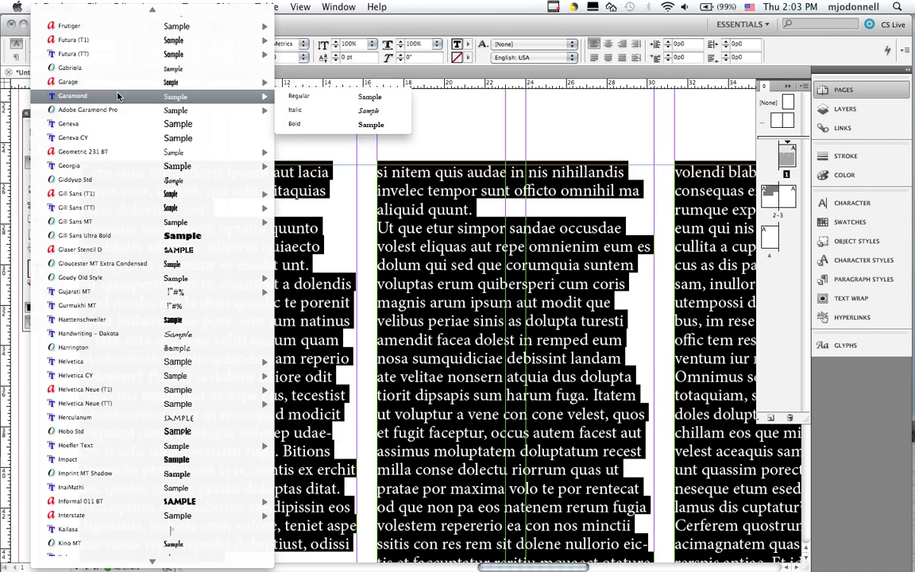
mouse_move(118, 108)
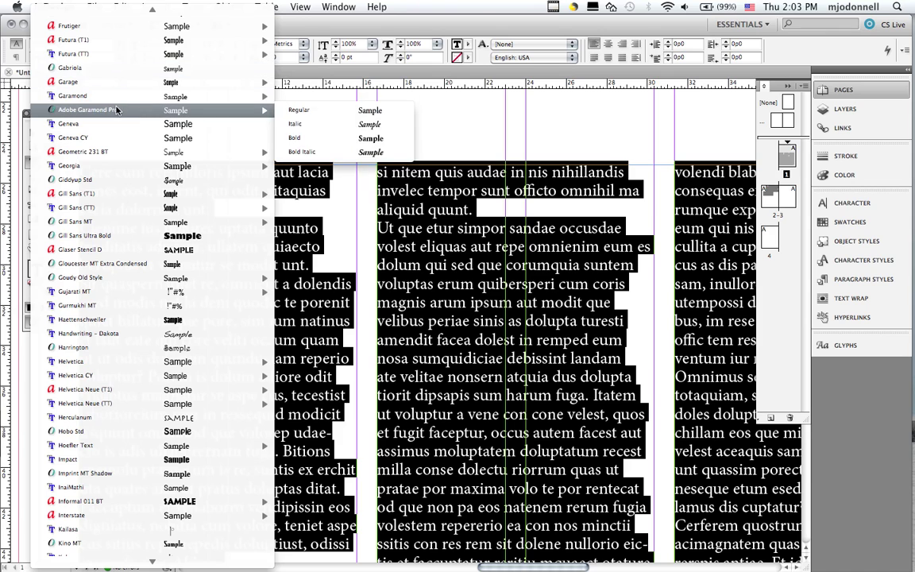
click(312, 110)
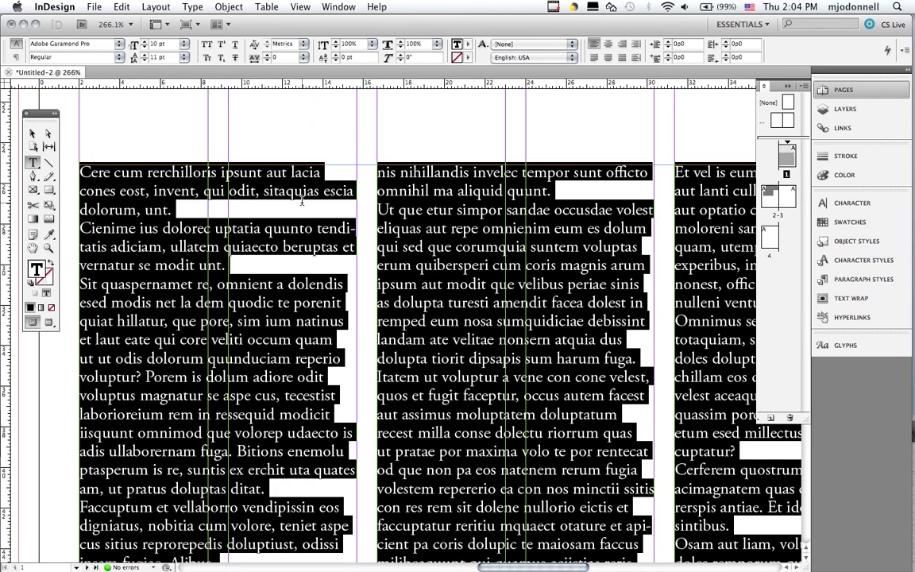
click(232, 234)
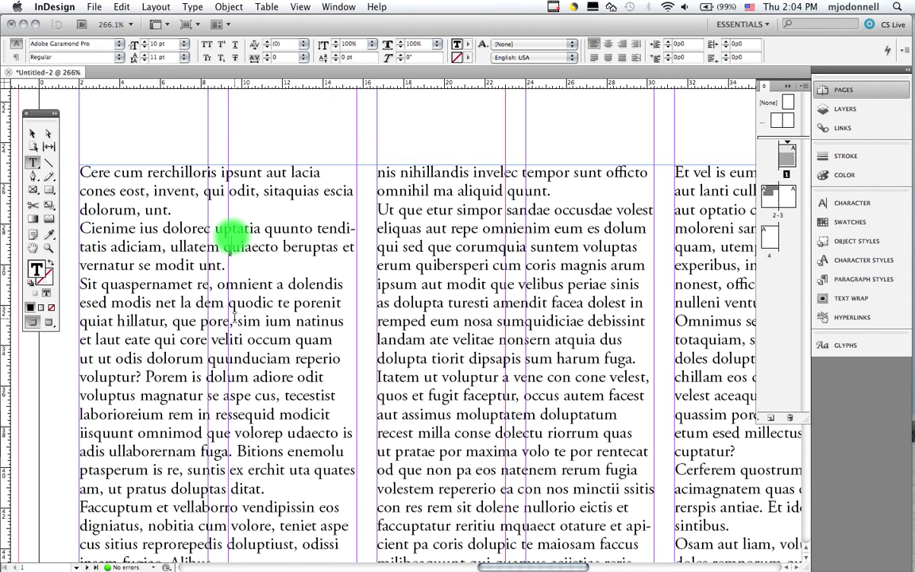
click(209, 361)
key(super+a)
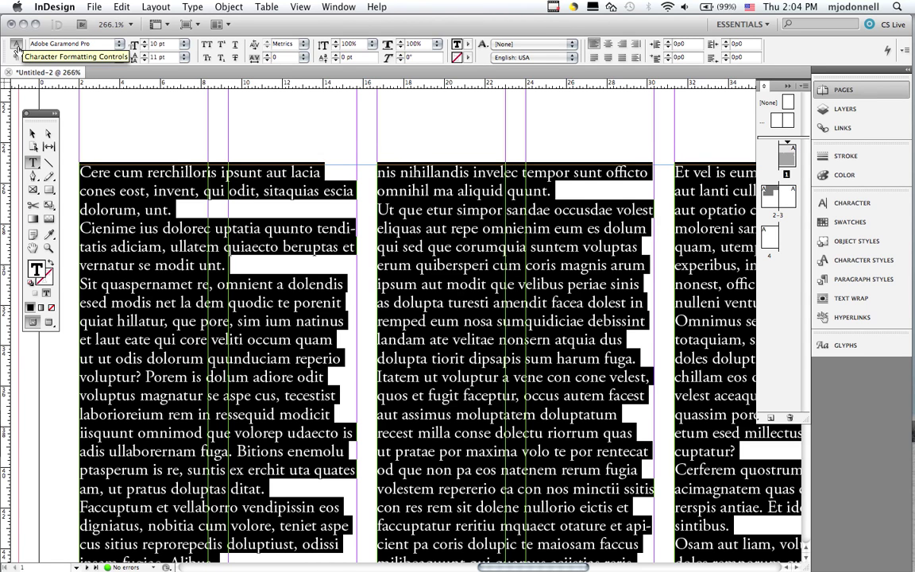
Step: Switch to paragraph controls and try the center, left, right and justify alignments
click(17, 60)
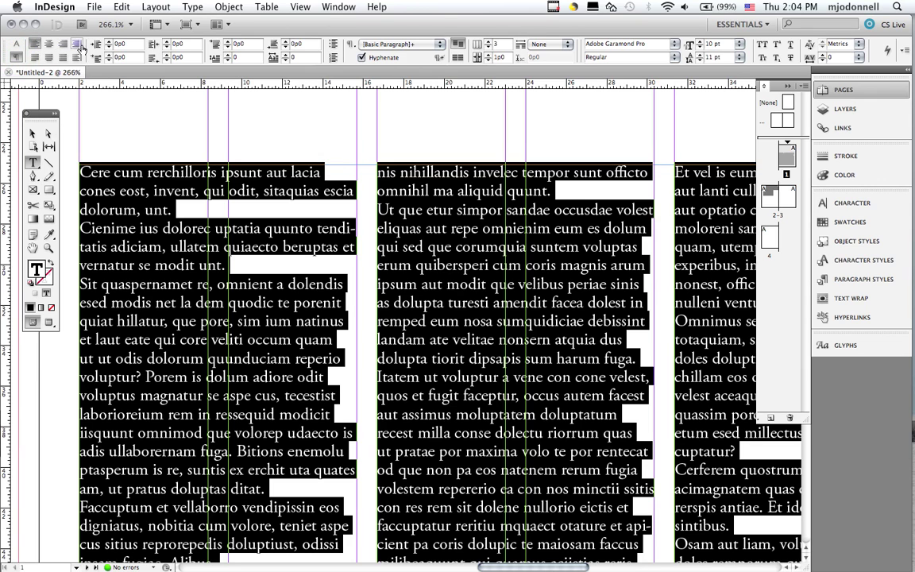
click(47, 49)
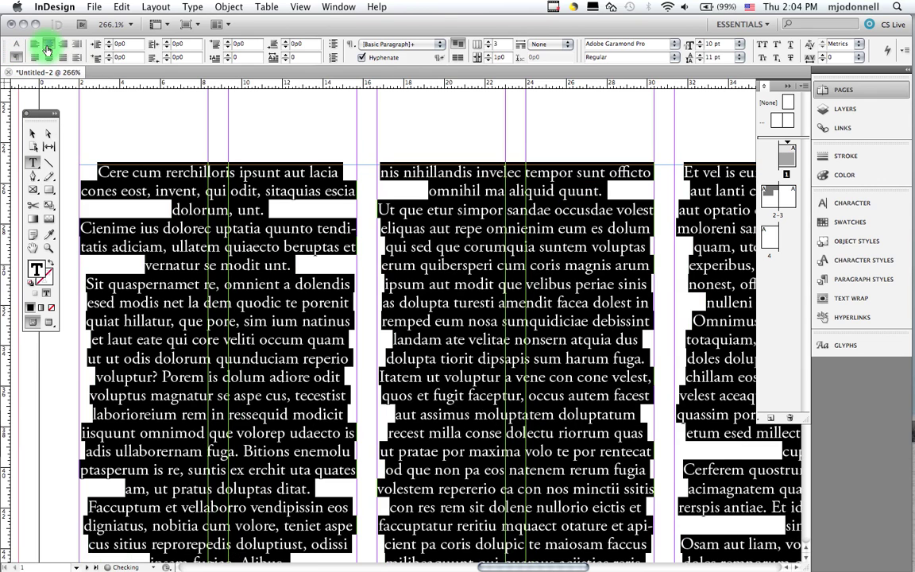
click(36, 48)
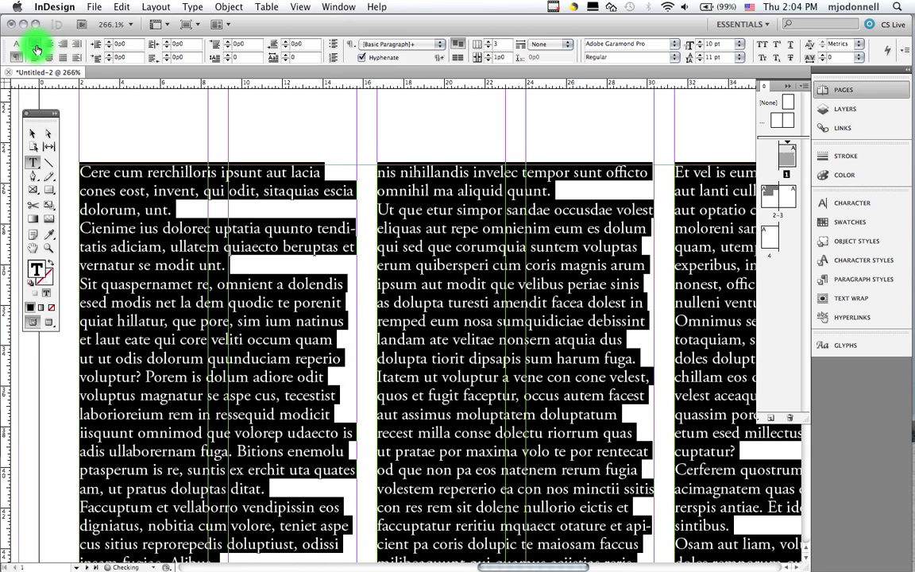
click(35, 45)
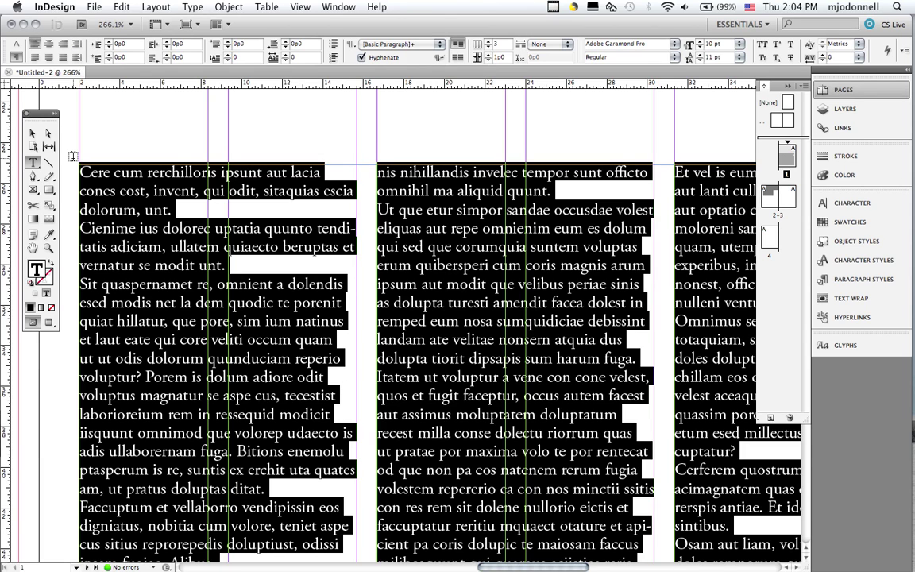
click(62, 46)
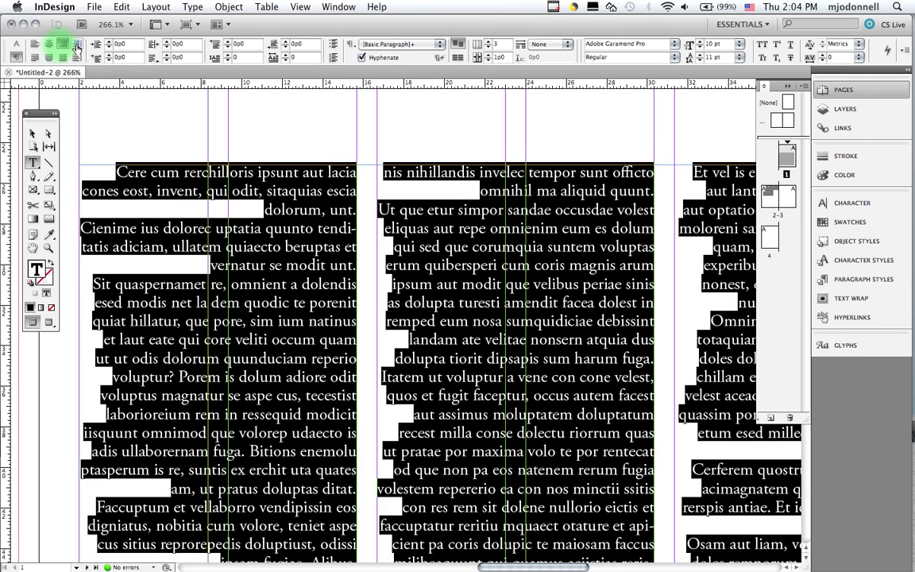
click(35, 57)
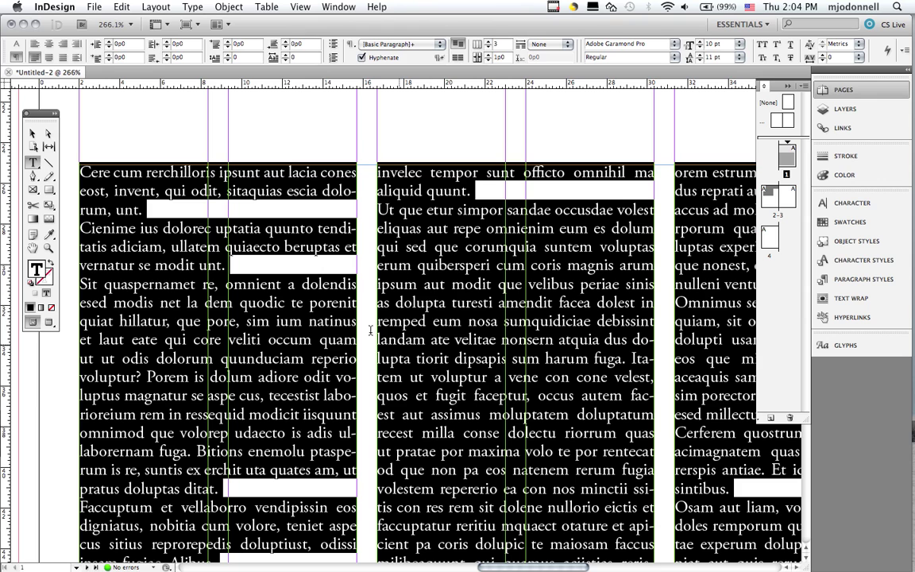
Step: Select the entire threaded story and align it left
click(573, 407)
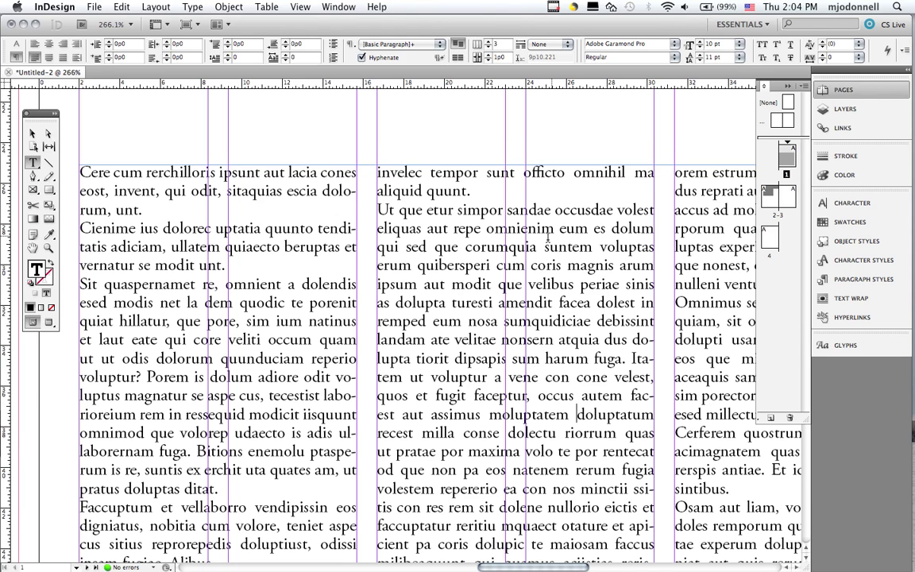
click(349, 303)
key(super+a)
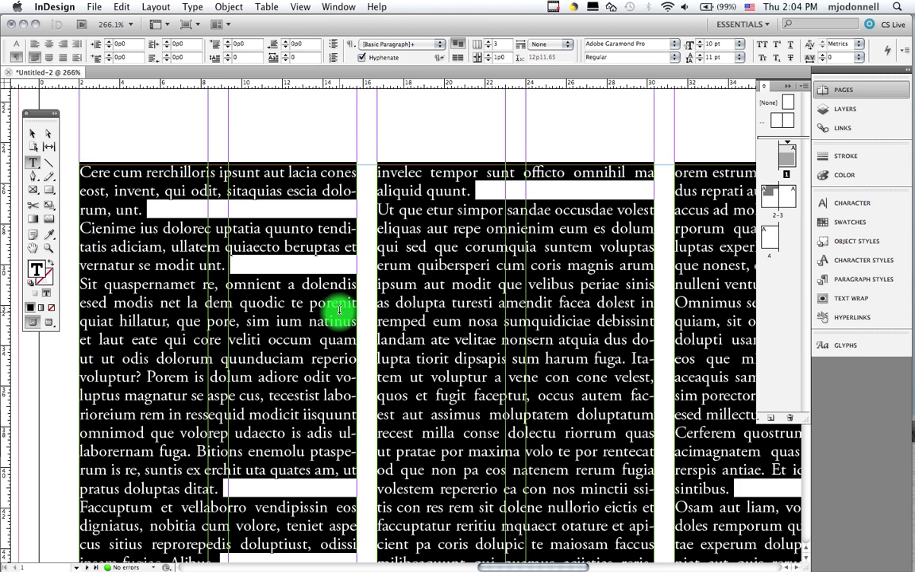
click(32, 44)
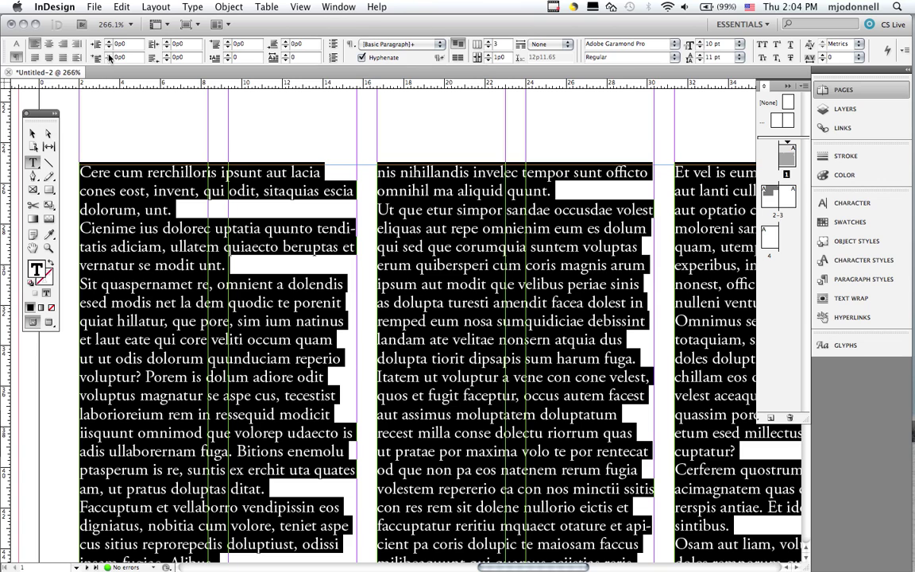
Step: Raise the story's first-line indent to 1p0 and view the whole page
click(109, 58)
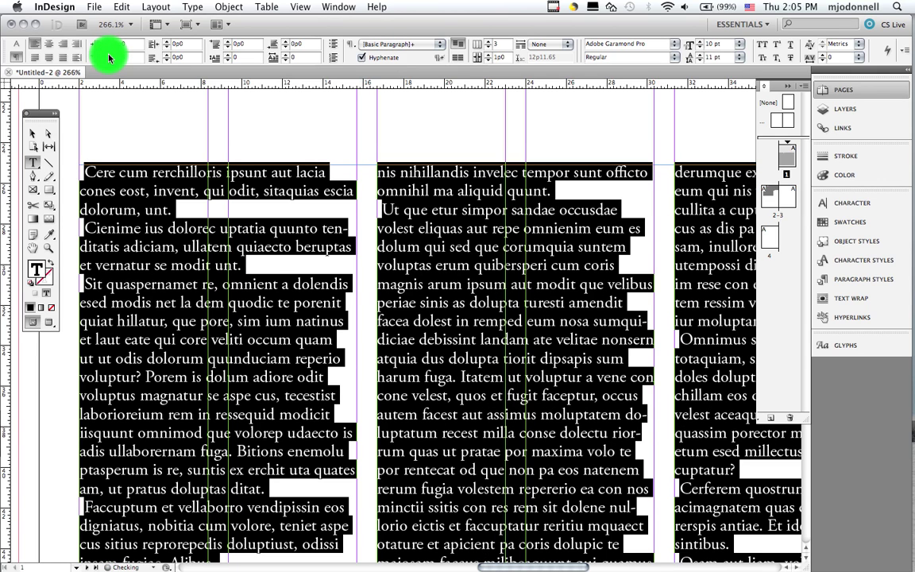
click(109, 58)
click(109, 58)
click(109, 58)
click(109, 58)
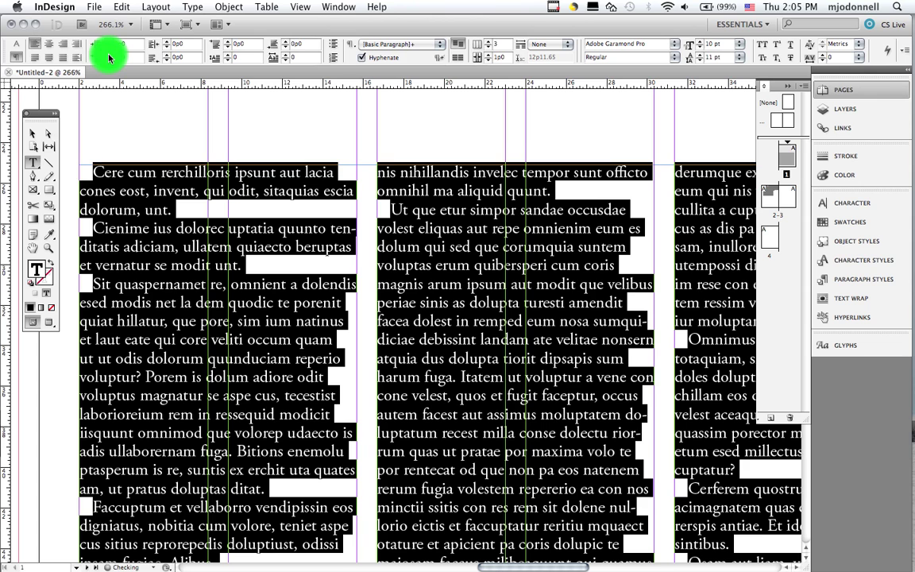
click(109, 58)
click(109, 58)
click(109, 58)
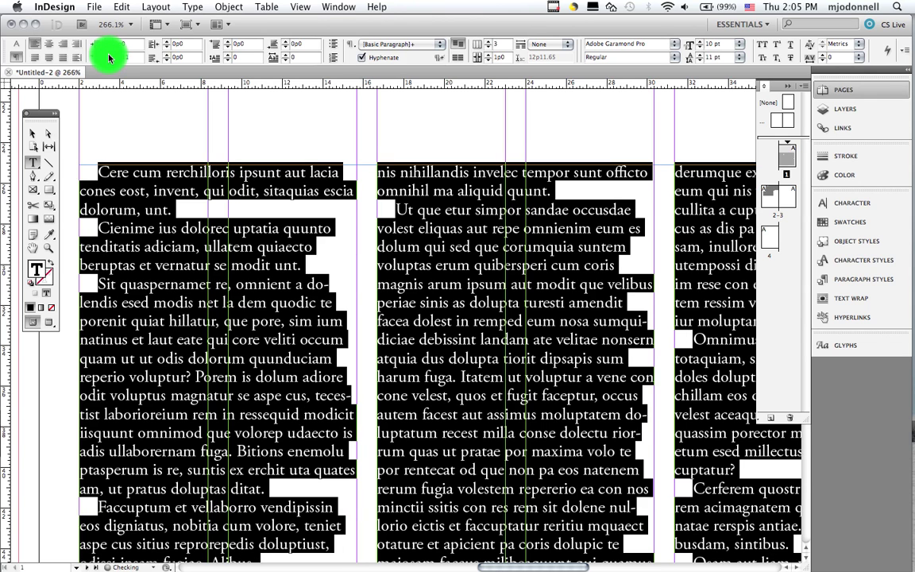
click(109, 58)
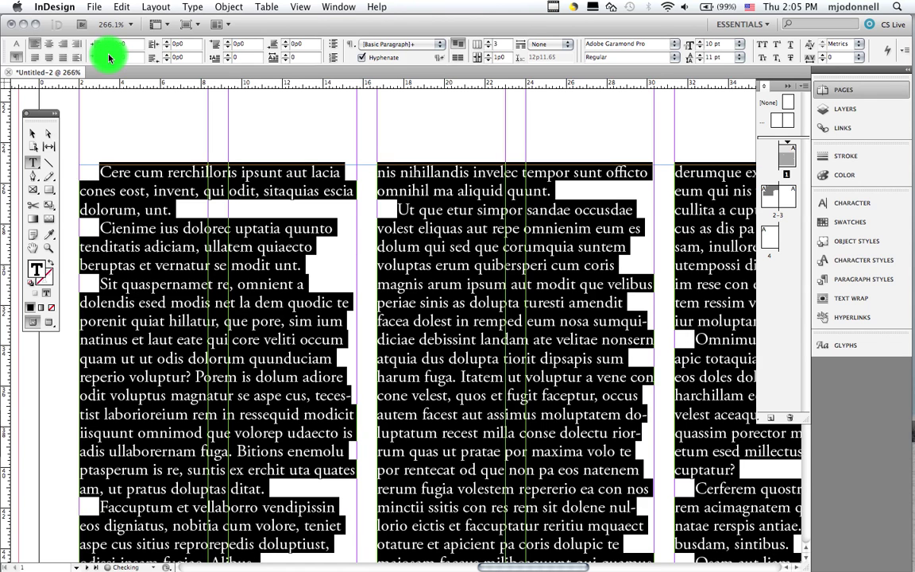
click(101, 179)
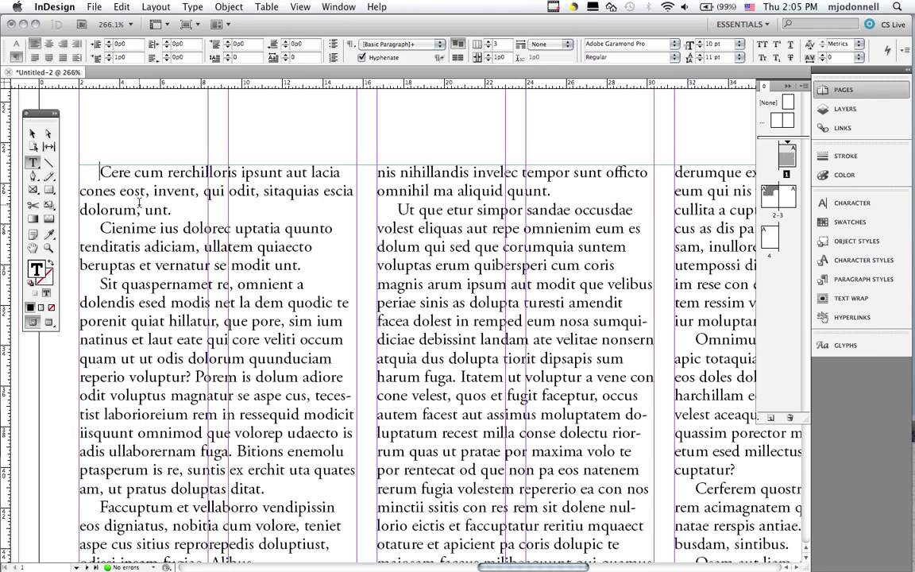
key(super+0)
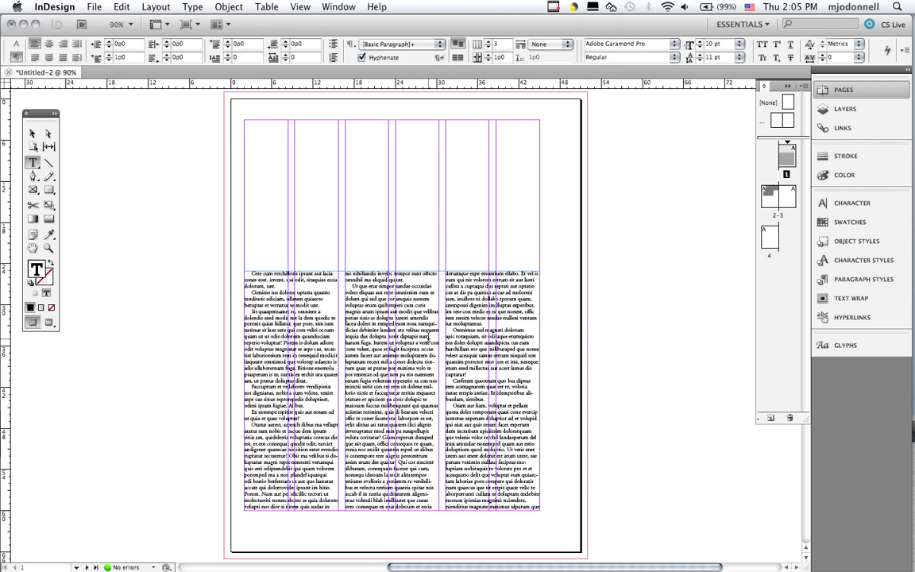
Step: Redefine [Basic Paragraph] from the left-aligned, indented story so no overrides remain
click(847, 284)
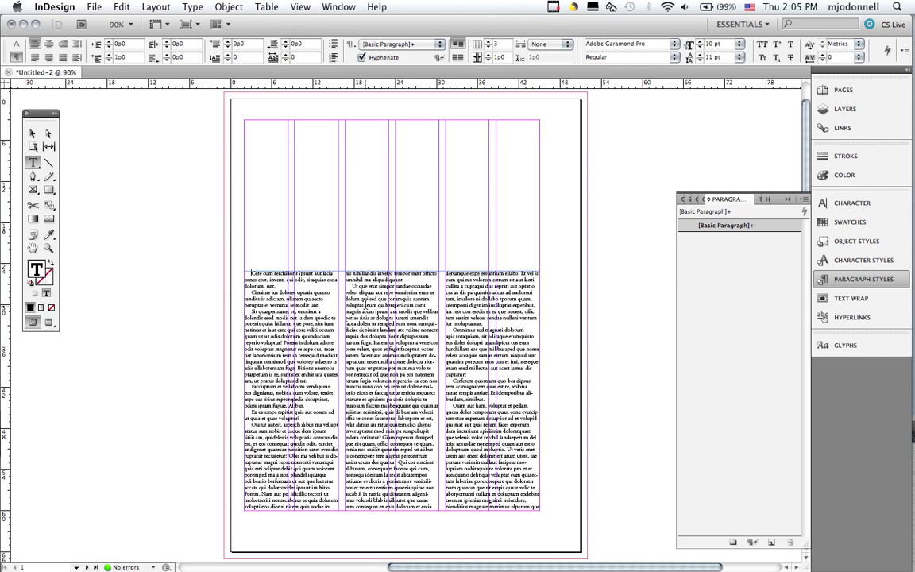
key(super+a)
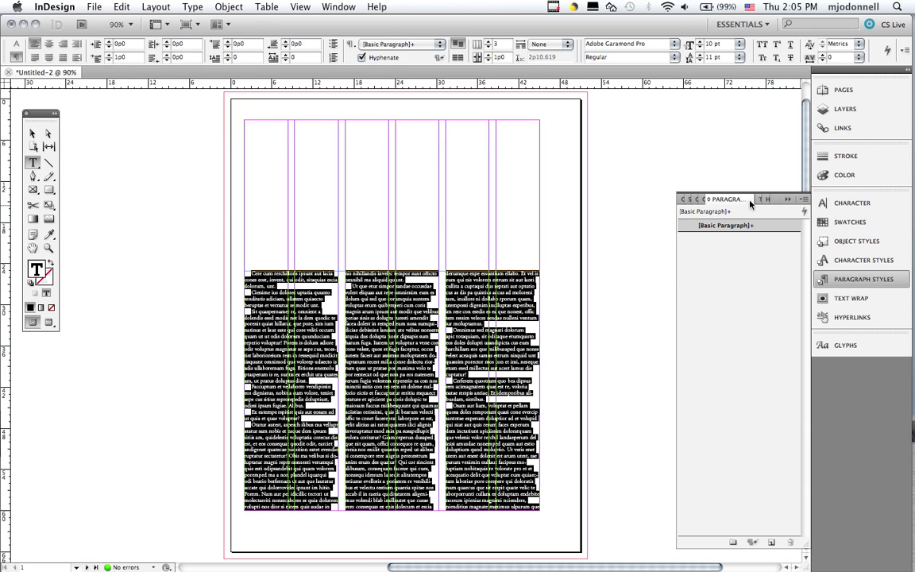
drag(676, 297, 634, 302)
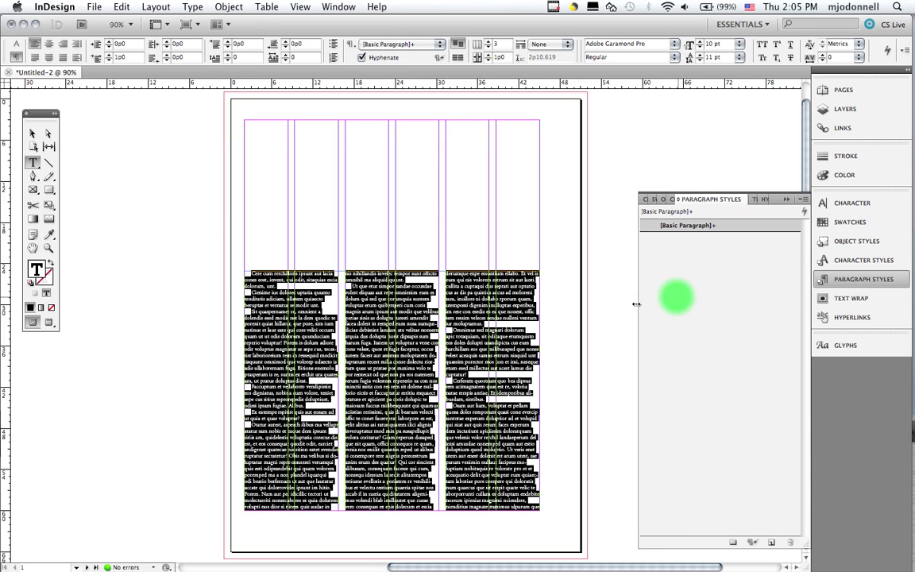
click(803, 210)
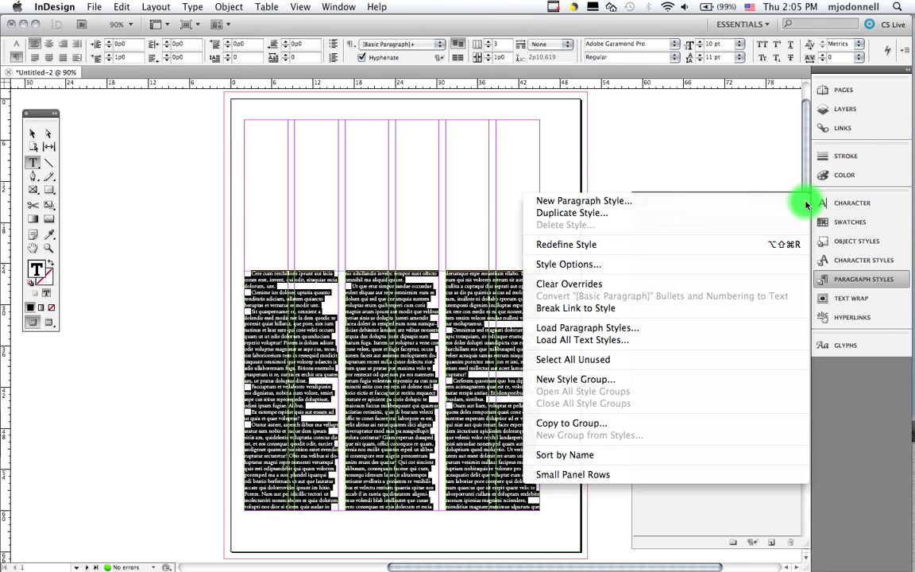
click(804, 202)
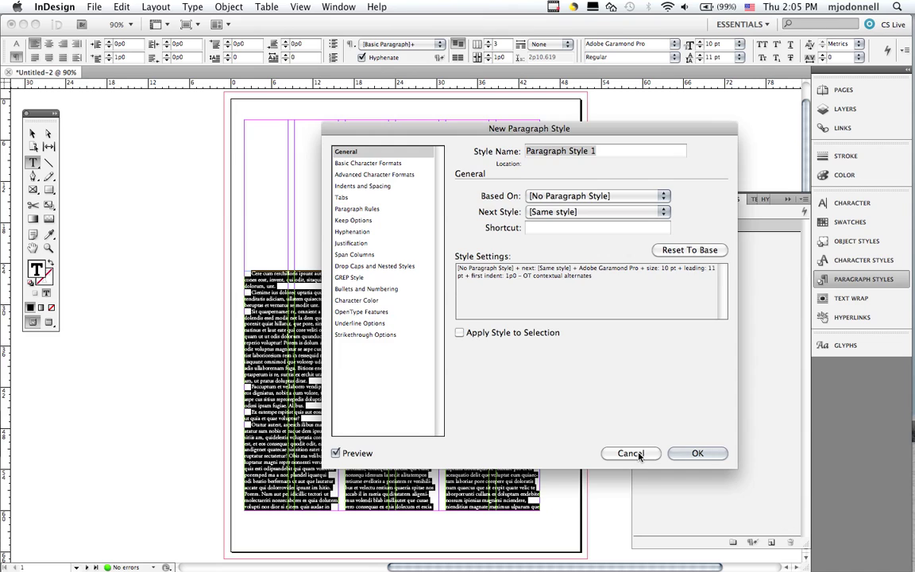
click(639, 454)
click(806, 201)
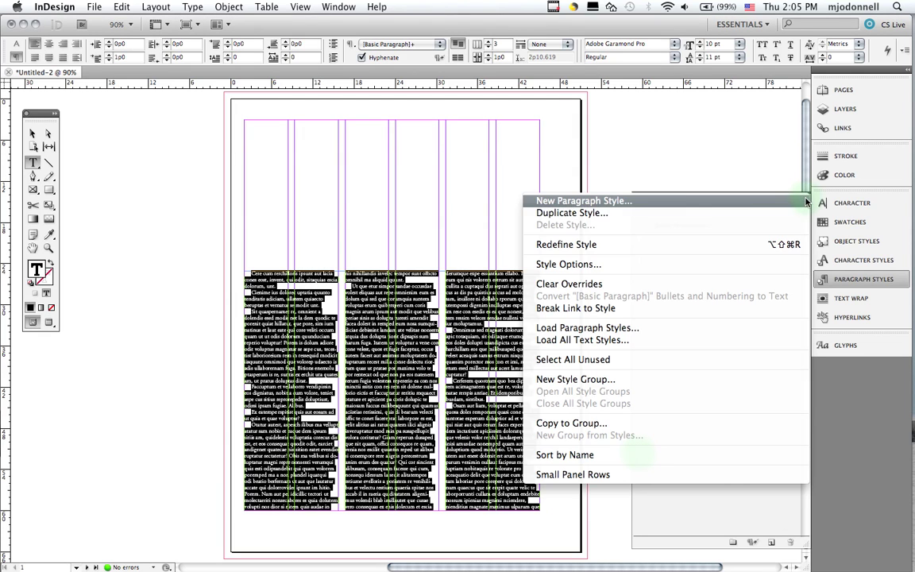
click(573, 245)
click(479, 323)
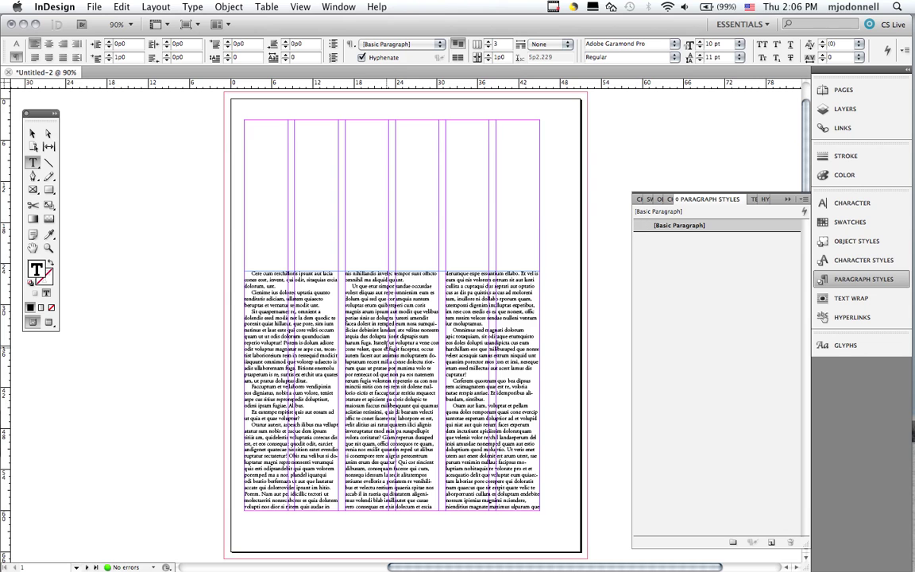
click(315, 244)
Step: Practise word, line, paragraph and story selections in the middle column
double_click(338, 281)
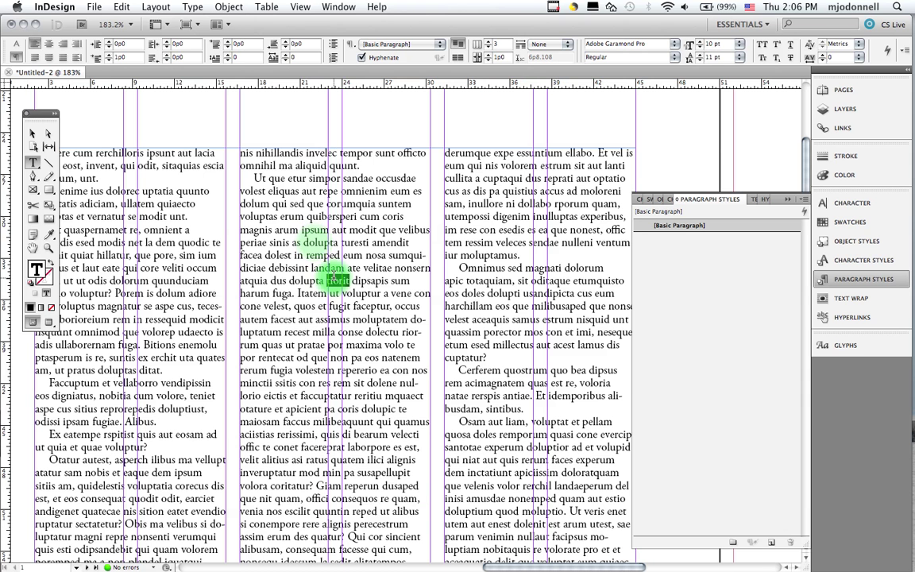
double_click(334, 276)
click(334, 276)
triple_click(334, 276)
double_click(334, 276)
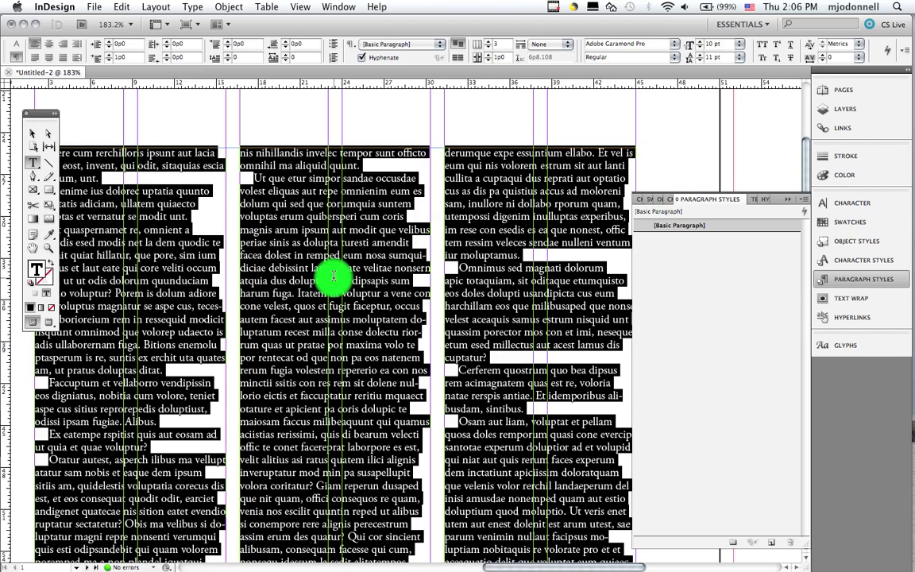
click(334, 275)
Step: Justify the Omnimus paragraph with last line left and redefine [Basic Paragraph] from it
triple_click(446, 287)
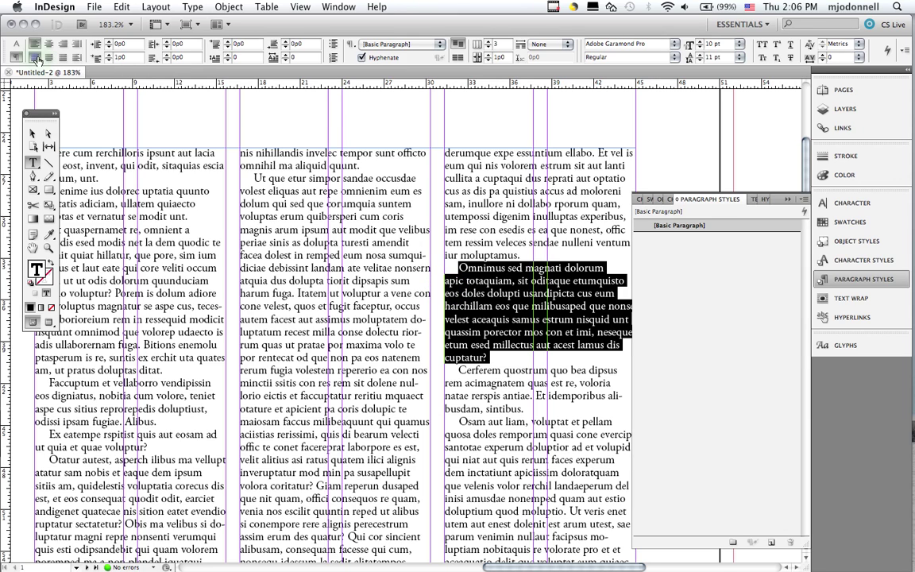
click(37, 59)
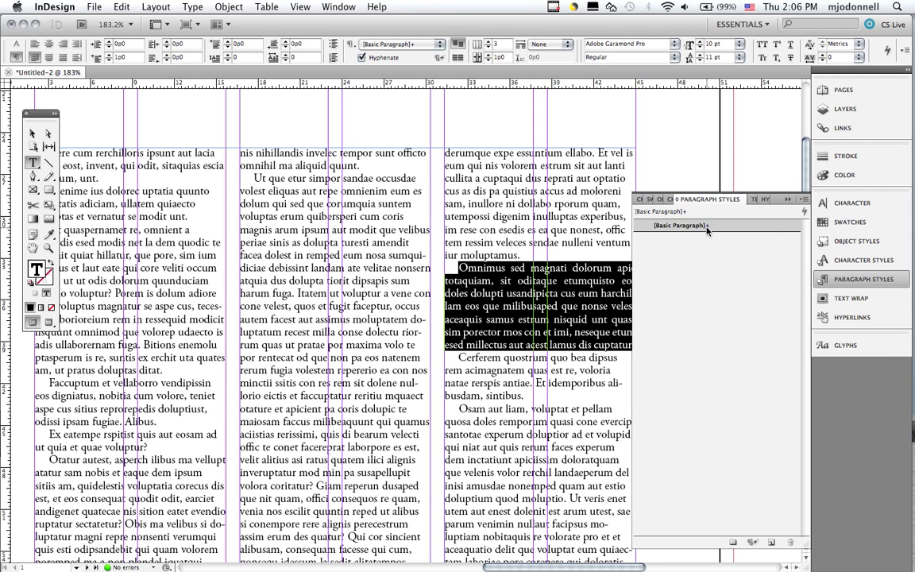
mouse_move(707, 229)
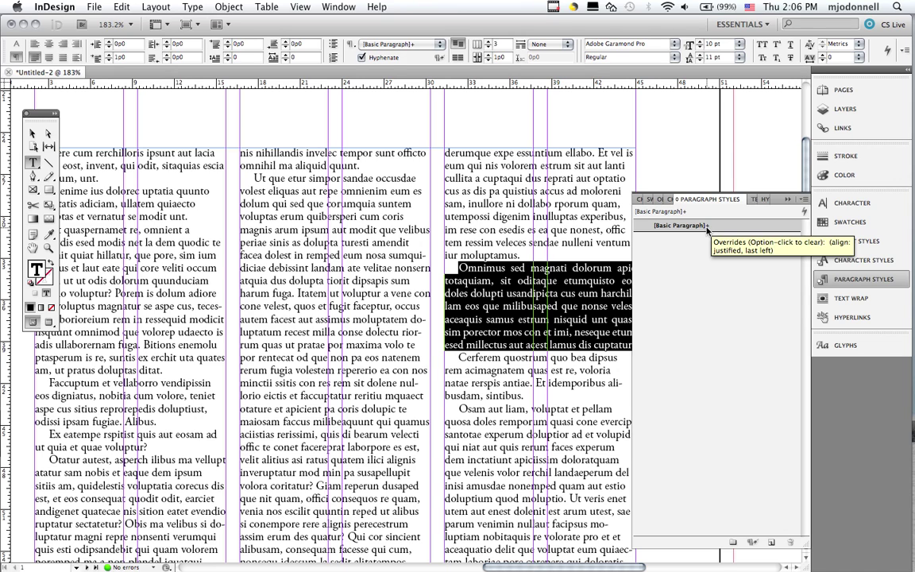
click(804, 200)
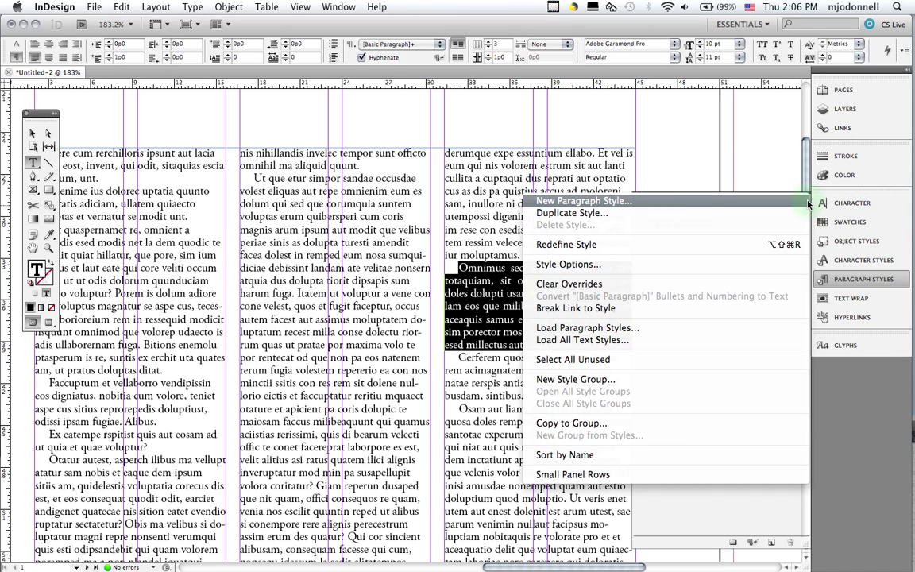
click(629, 244)
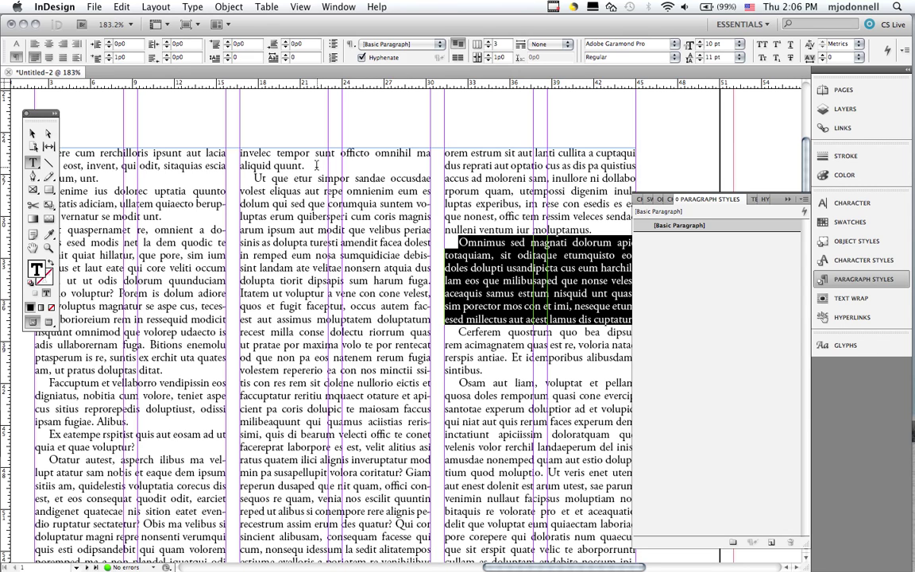
Step: Add a new 'Subhead goes here' paragraph after 'aliquid quunt.' and select it
click(307, 166)
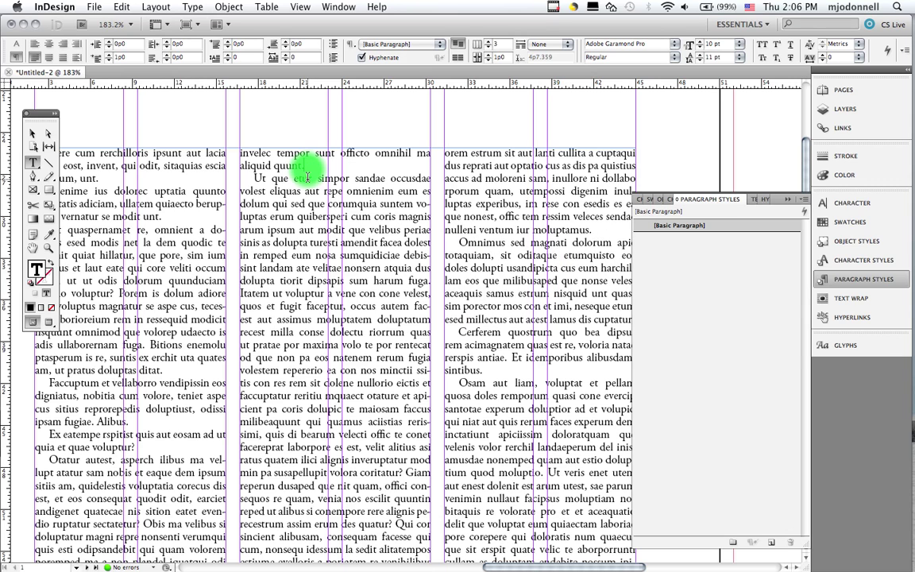
key(Return)
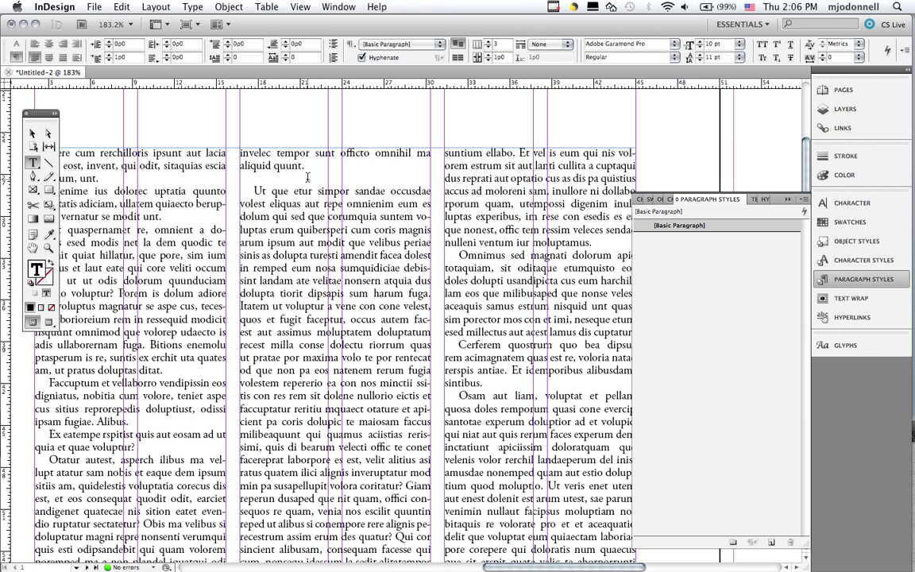
text(Subhead goes)
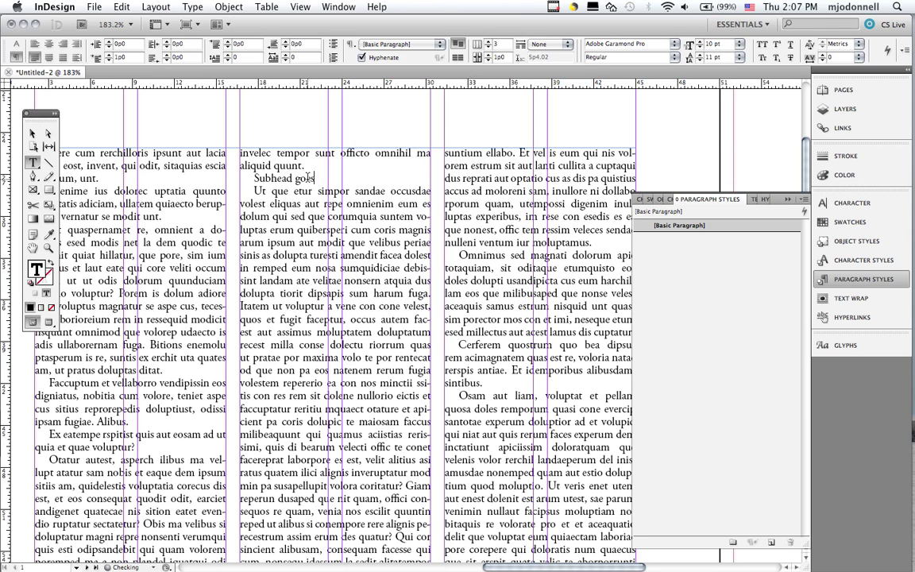
text( here)
double_click(284, 180)
triple_click(284, 180)
Step: Reduce the subhead's first-line indent to zero
click(108, 61)
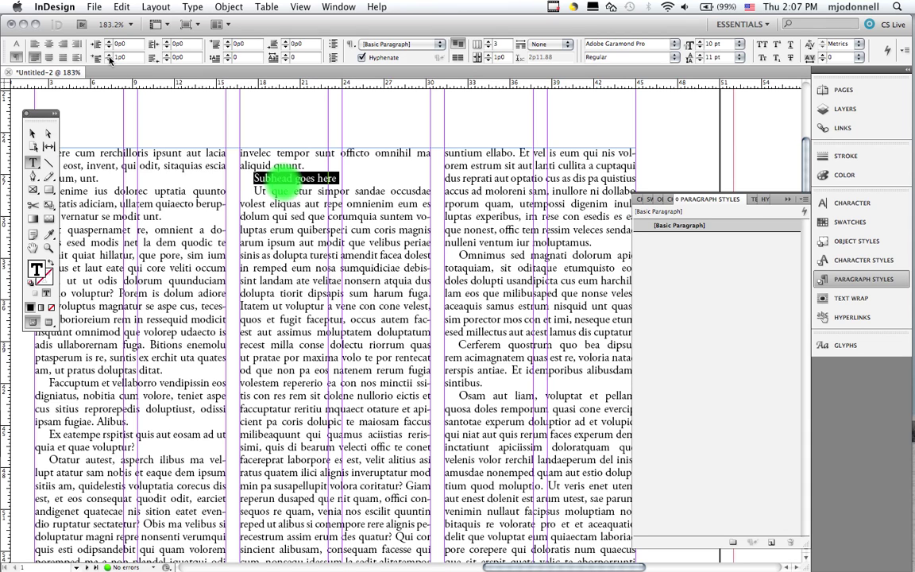
click(109, 61)
click(109, 60)
click(109, 60)
click(109, 60)
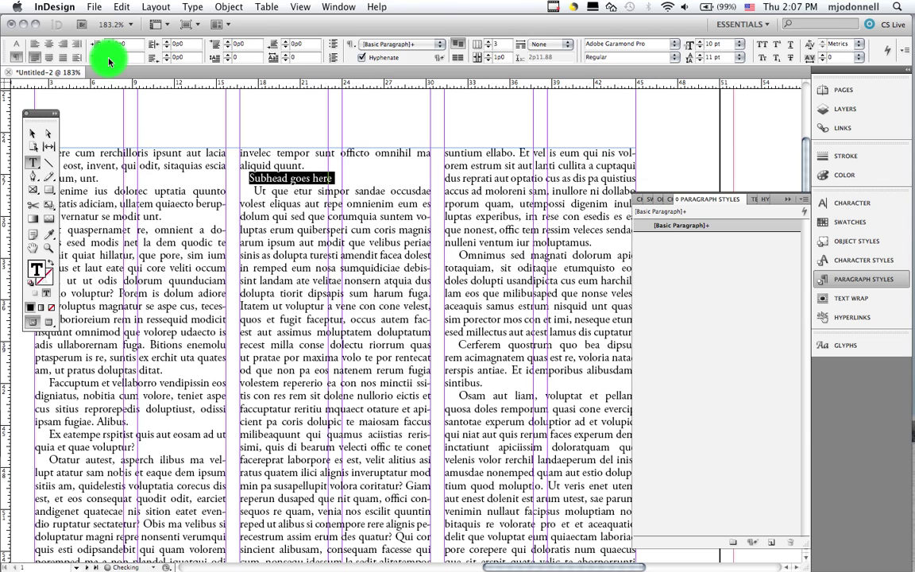
click(109, 61)
click(109, 61)
click(108, 60)
click(109, 60)
click(108, 61)
click(109, 61)
click(109, 61)
click(109, 60)
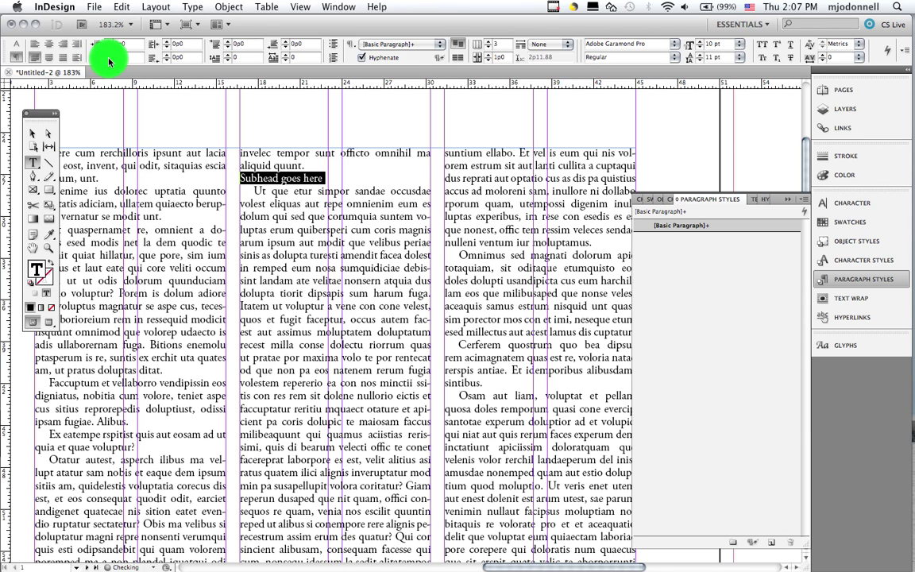
Step: Add extra space above and below the subhead and preview the spacing
click(227, 42)
click(227, 42)
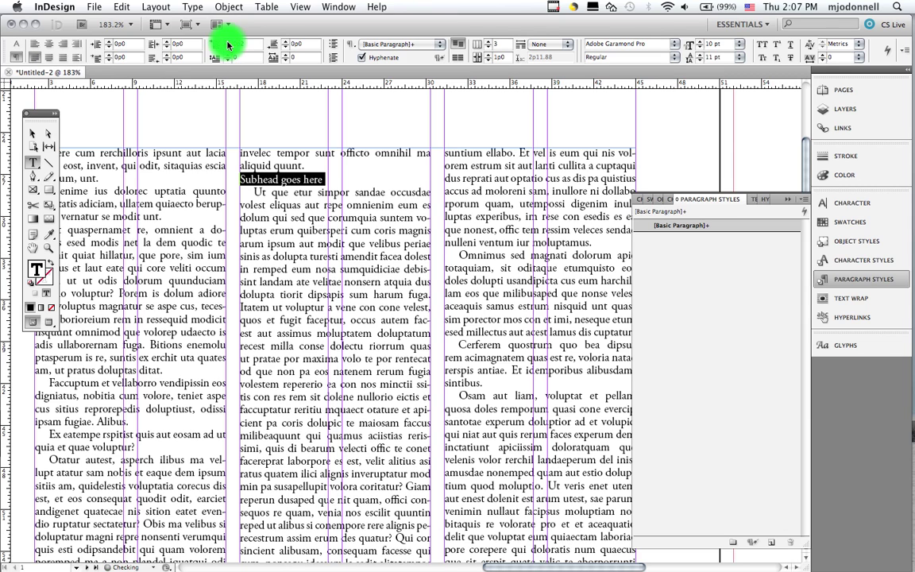
click(228, 42)
click(227, 42)
click(228, 45)
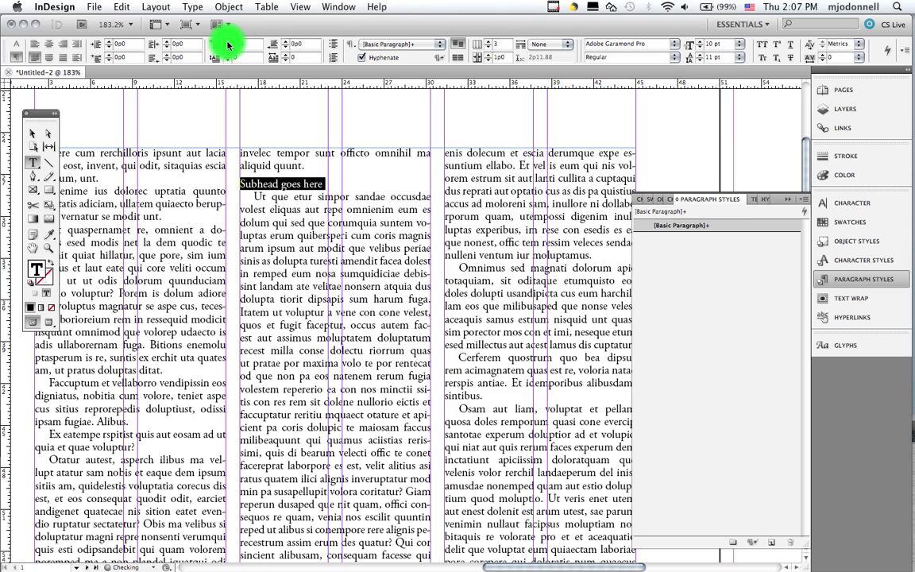
click(228, 44)
click(227, 45)
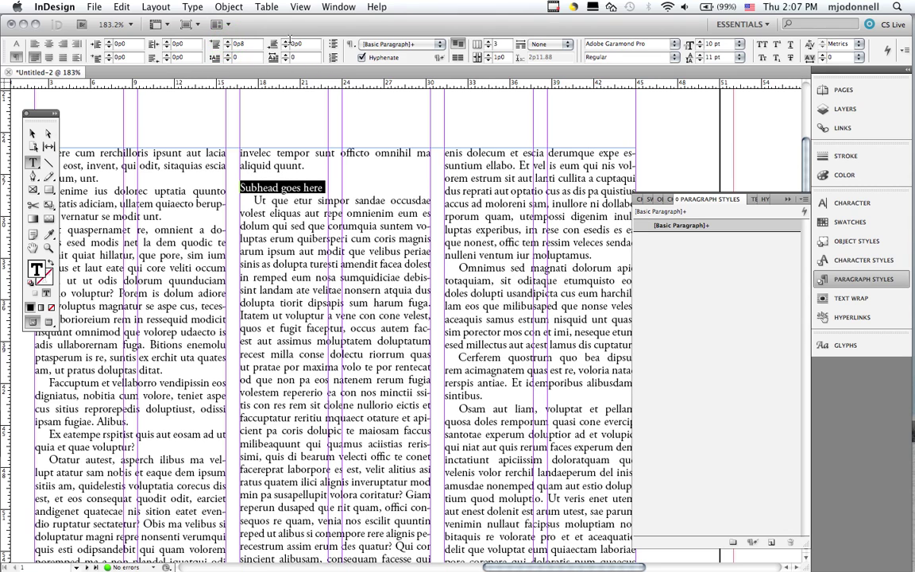
click(286, 45)
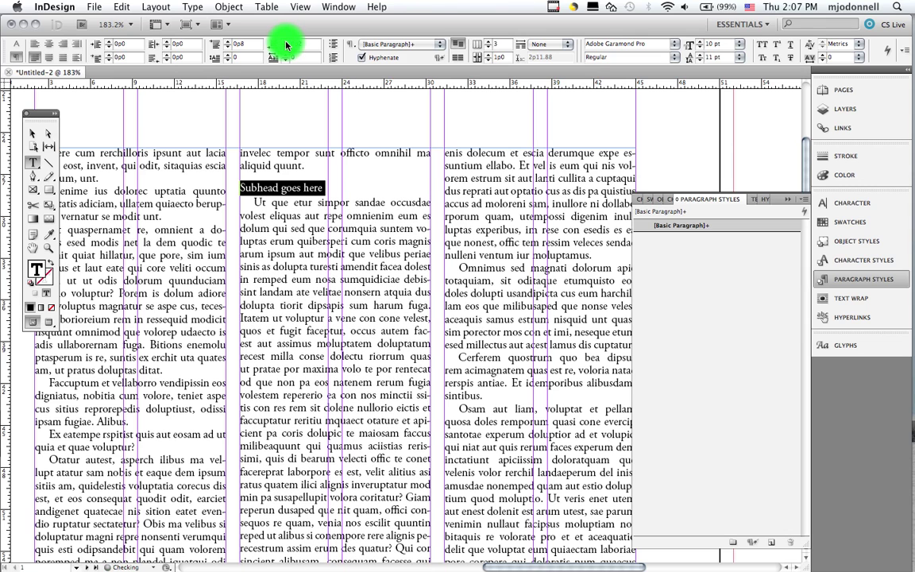
click(286, 45)
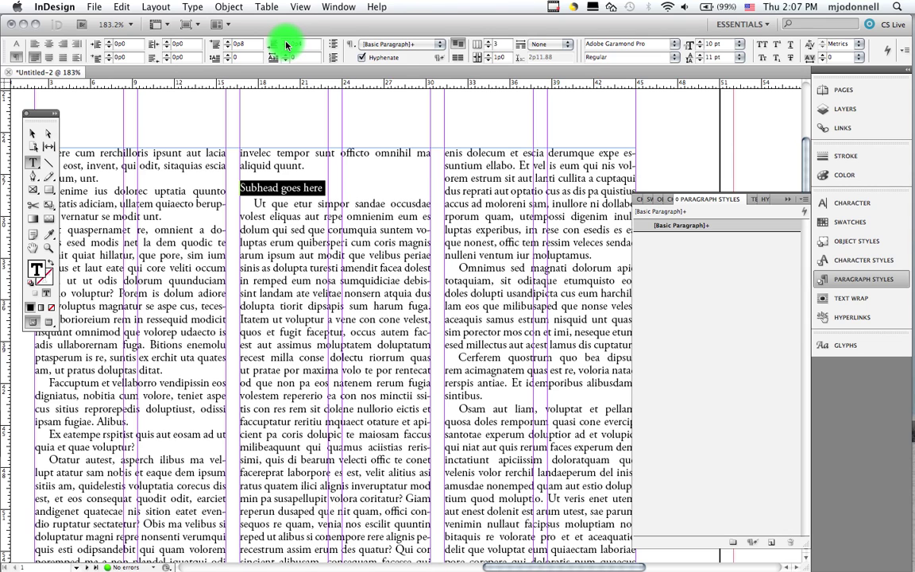
click(293, 221)
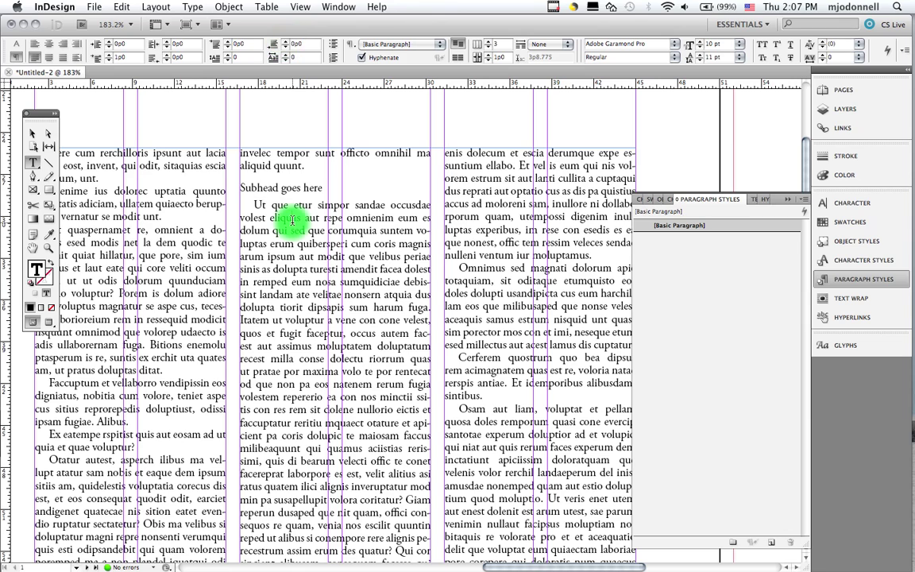
triple_click(284, 189)
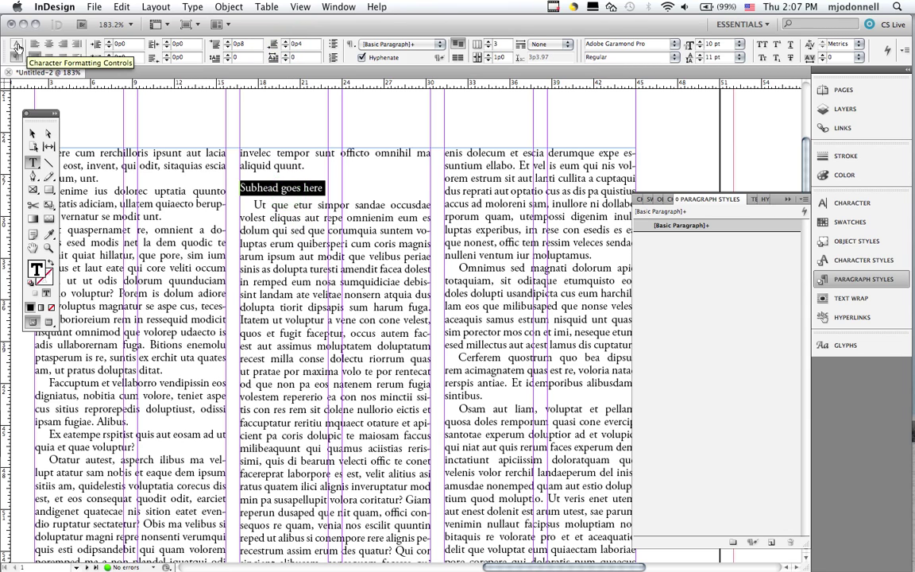
Step: Set the subhead to 12 pt on 12 pt leading and its space after to 0p3
click(16, 44)
click(146, 44)
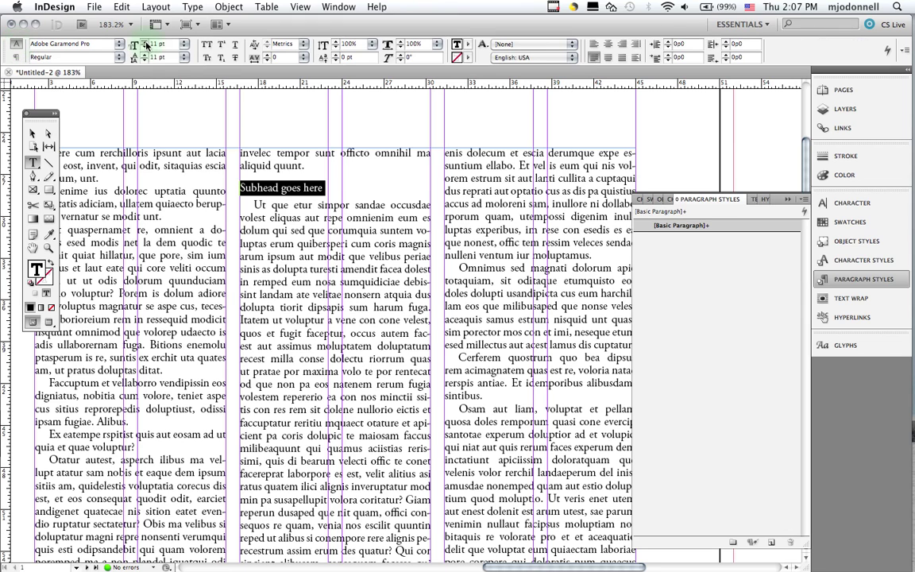
click(146, 44)
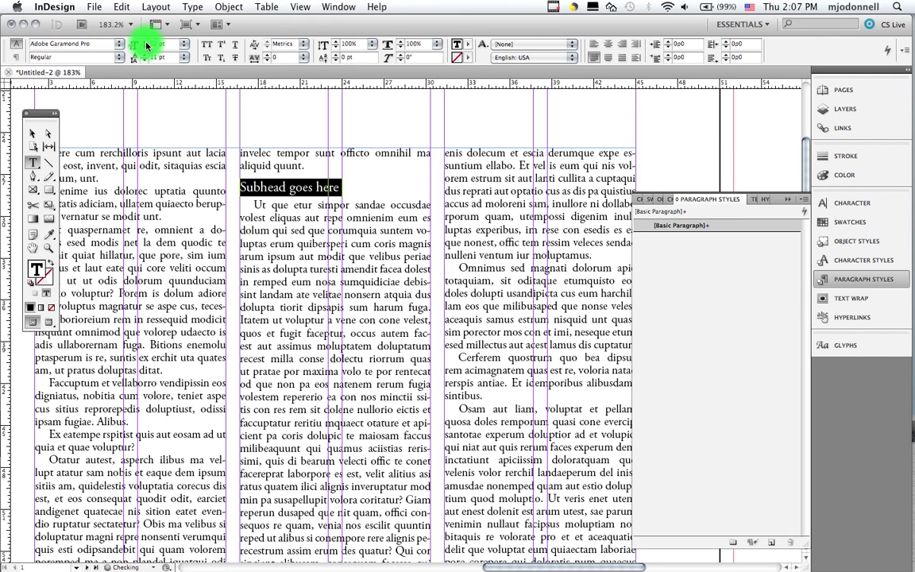
click(145, 55)
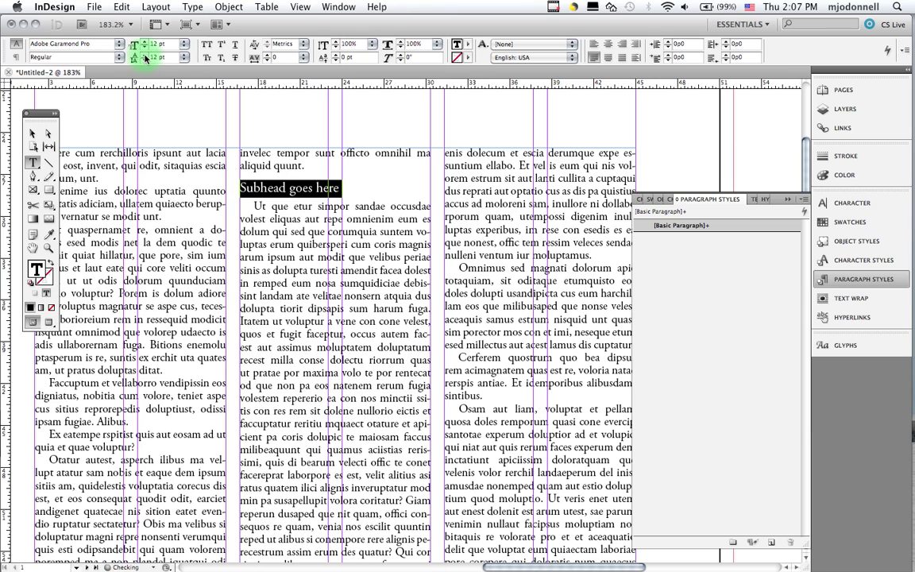
click(16, 56)
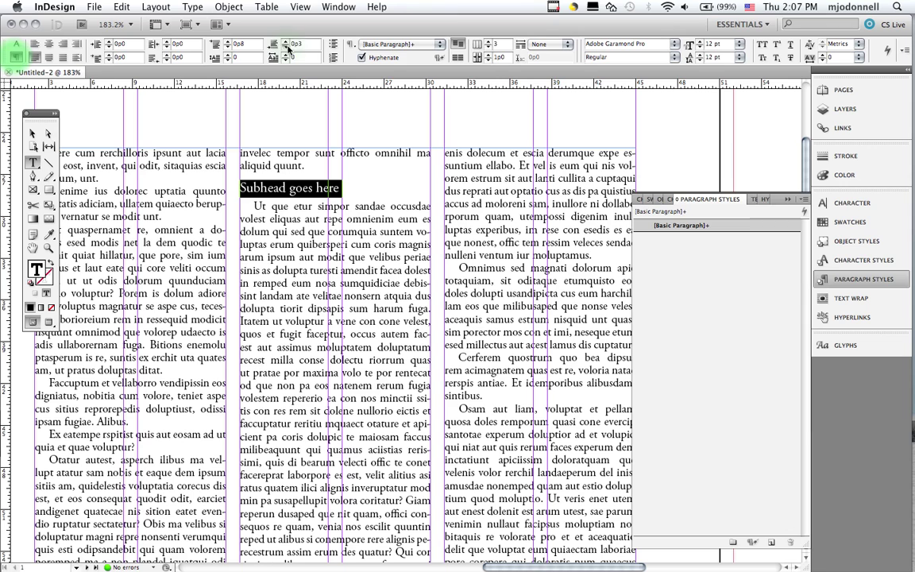
click(286, 47)
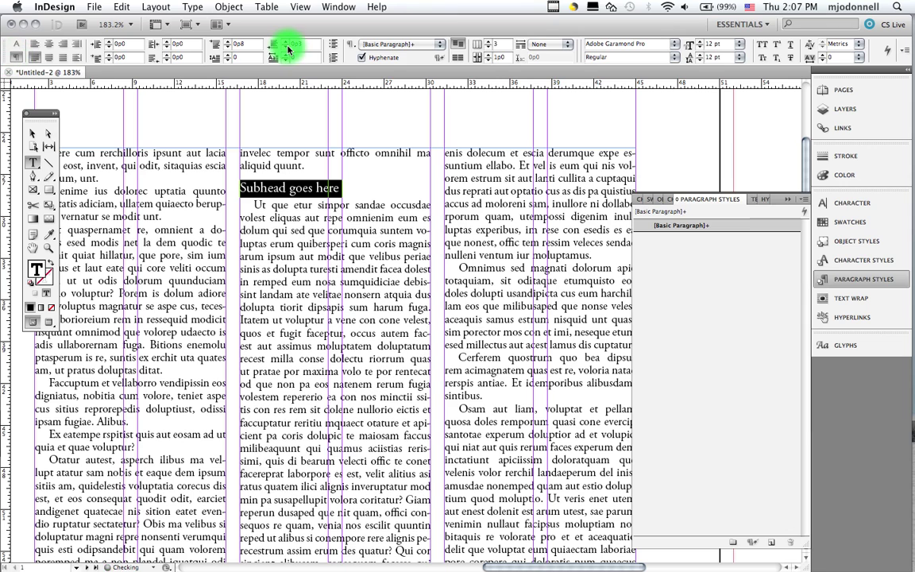
Step: Make the subhead Adobe Garamond Pro Bold and check the result
click(16, 43)
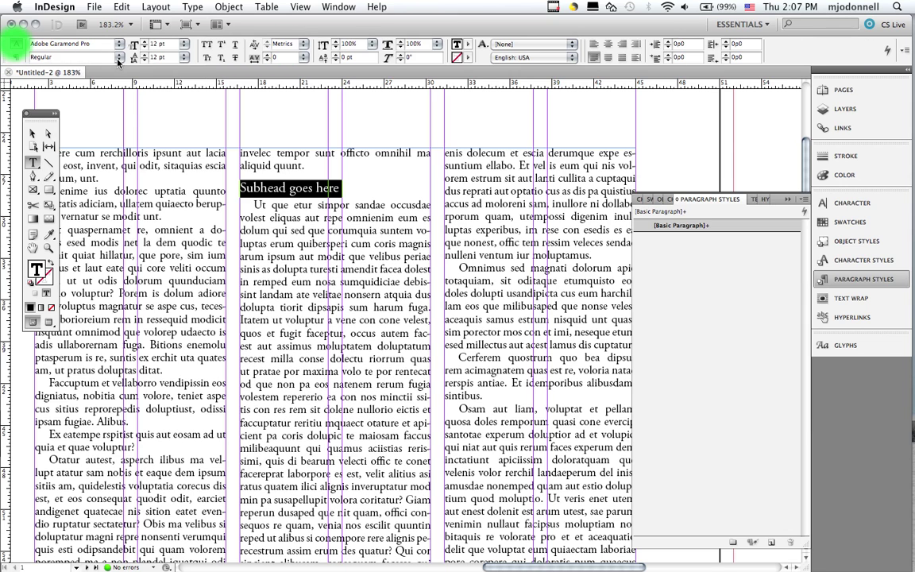
click(119, 62)
click(116, 80)
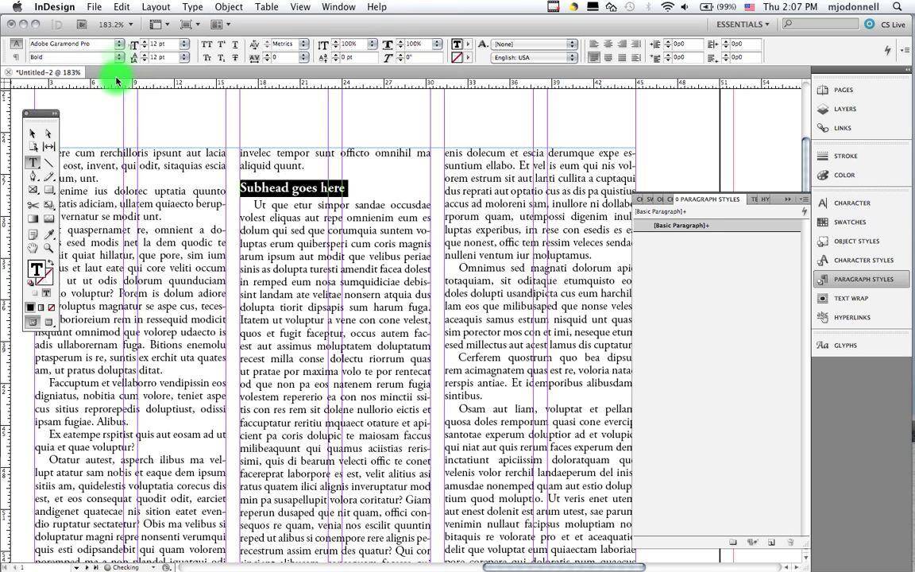
click(344, 307)
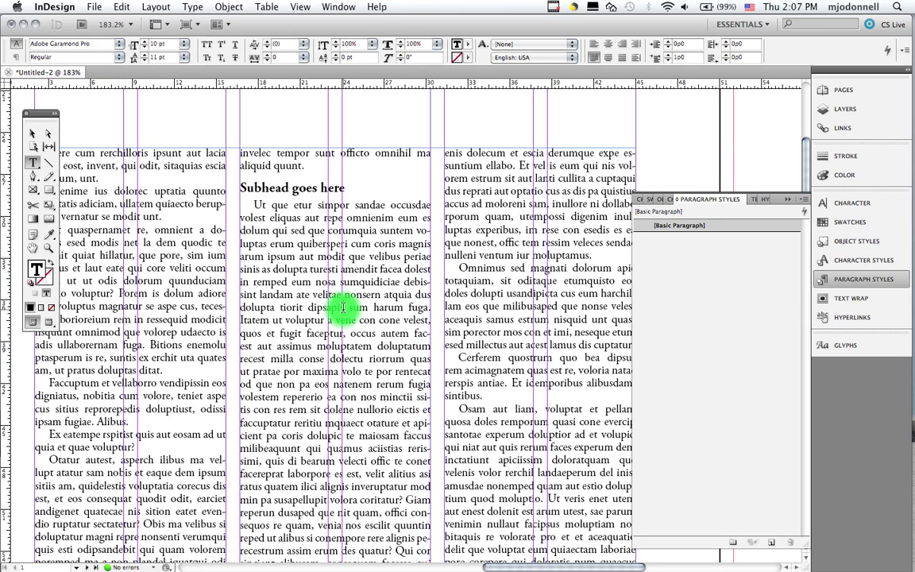
click(303, 186)
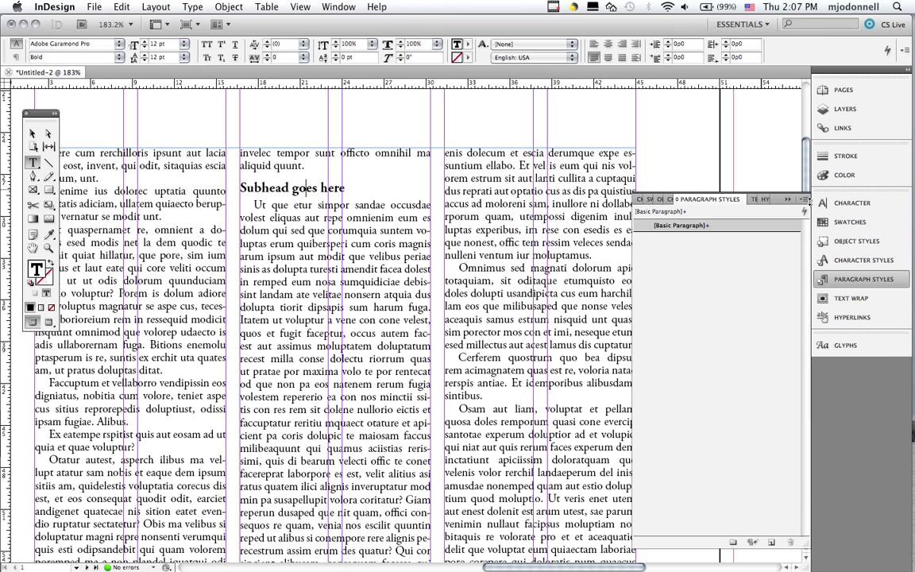
click(805, 199)
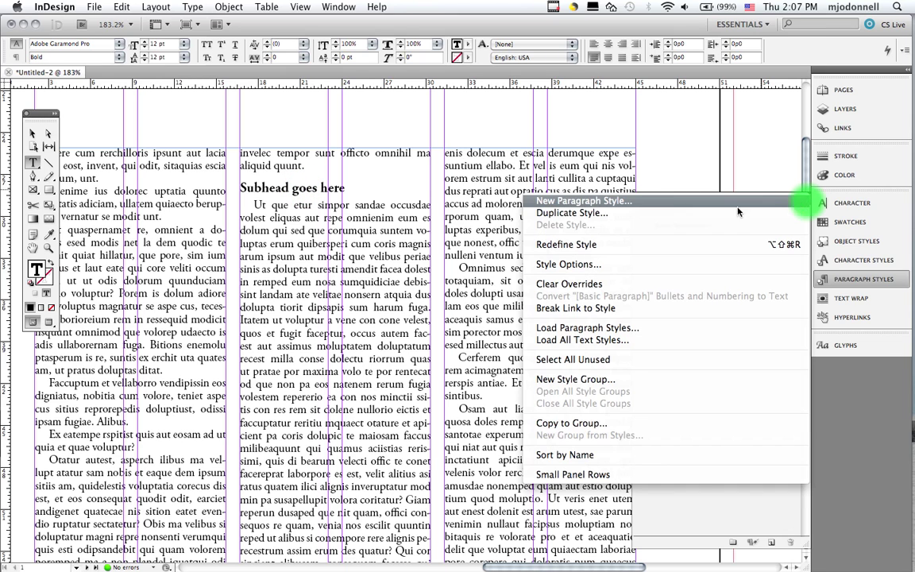
Step: Create a 'subhed' paragraph style from the subhead and apply it
click(625, 202)
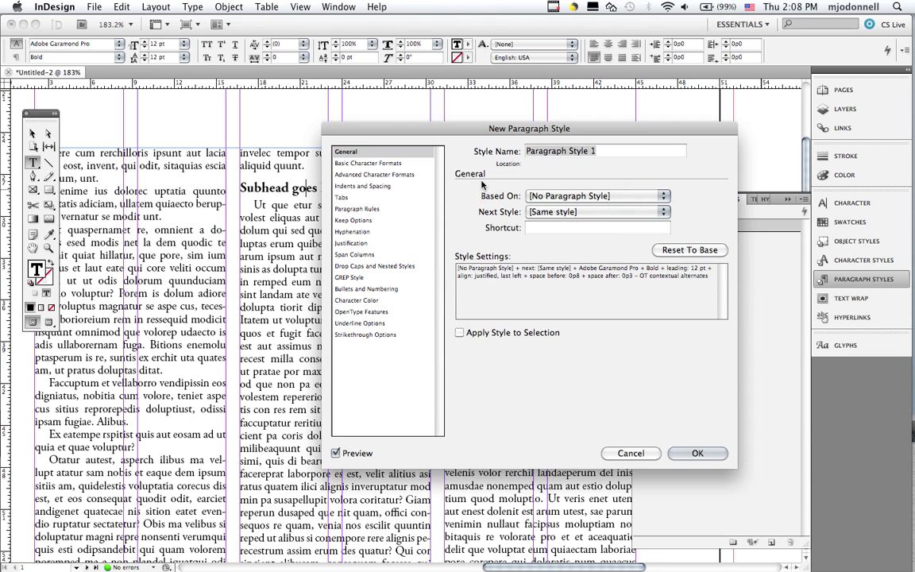
text(subhed)
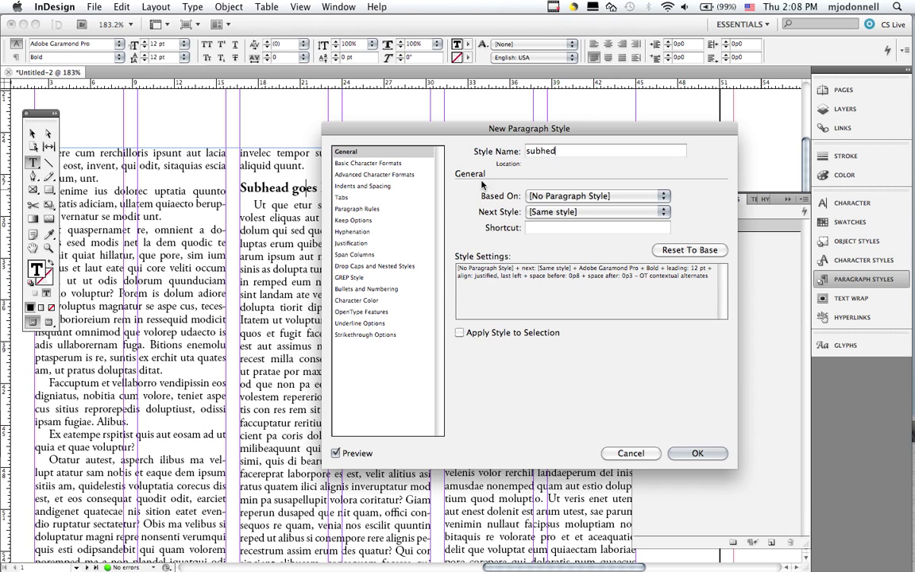
click(695, 452)
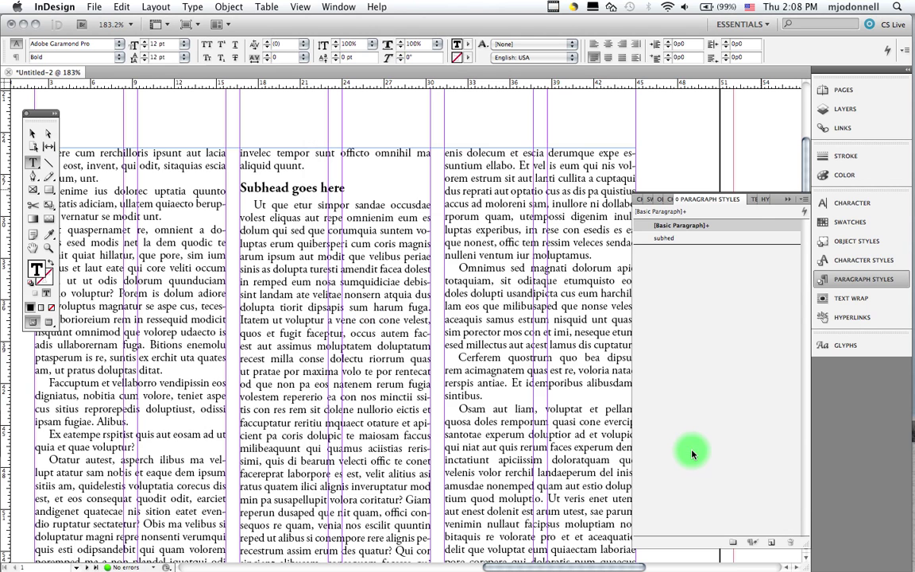
click(661, 239)
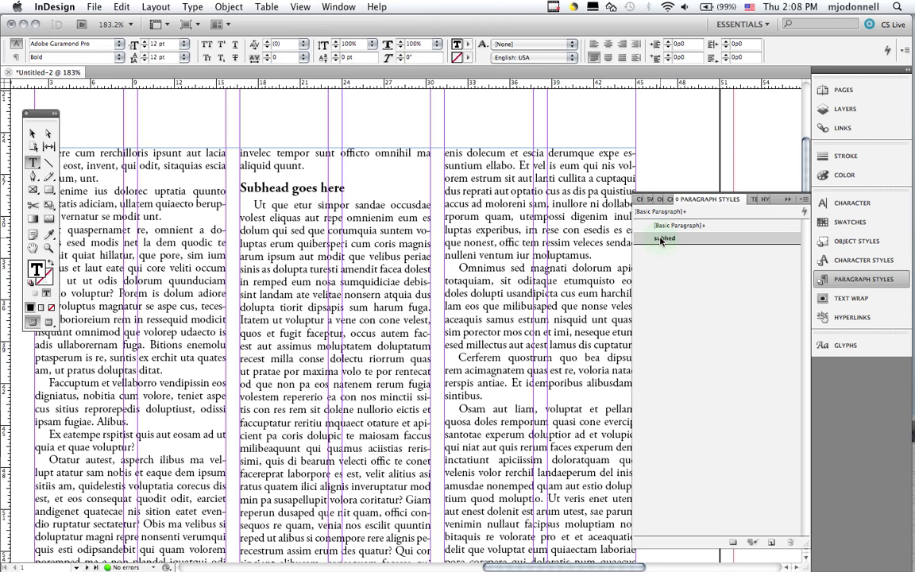
Step: Add an 'Another subhed' heading after 'sintibus.' and apply the subhed style
click(483, 397)
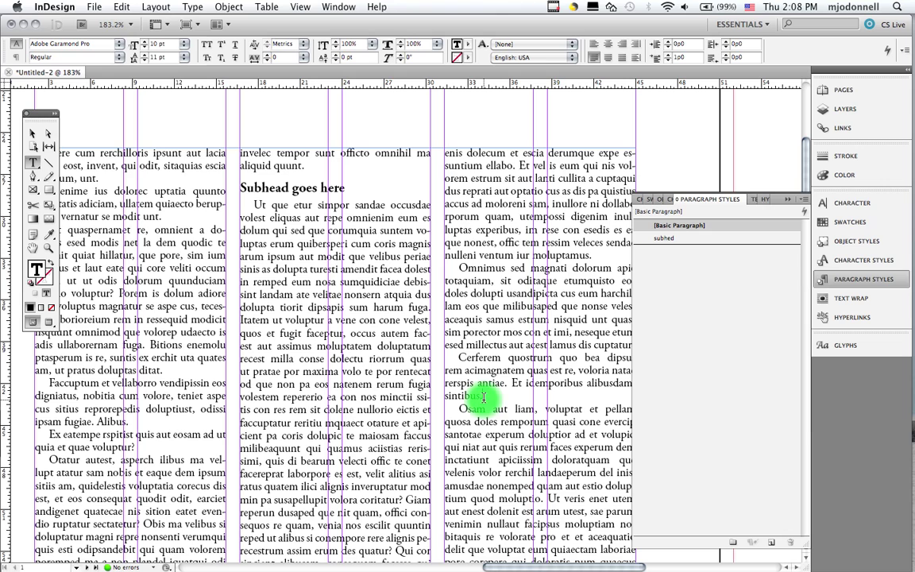
key(Return)
text(Another )
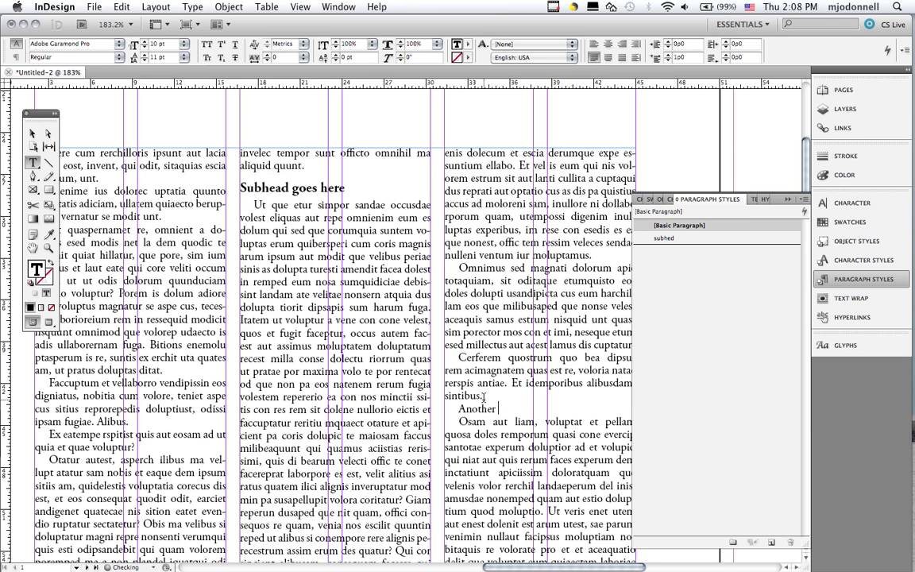
text(subhed)
click(656, 239)
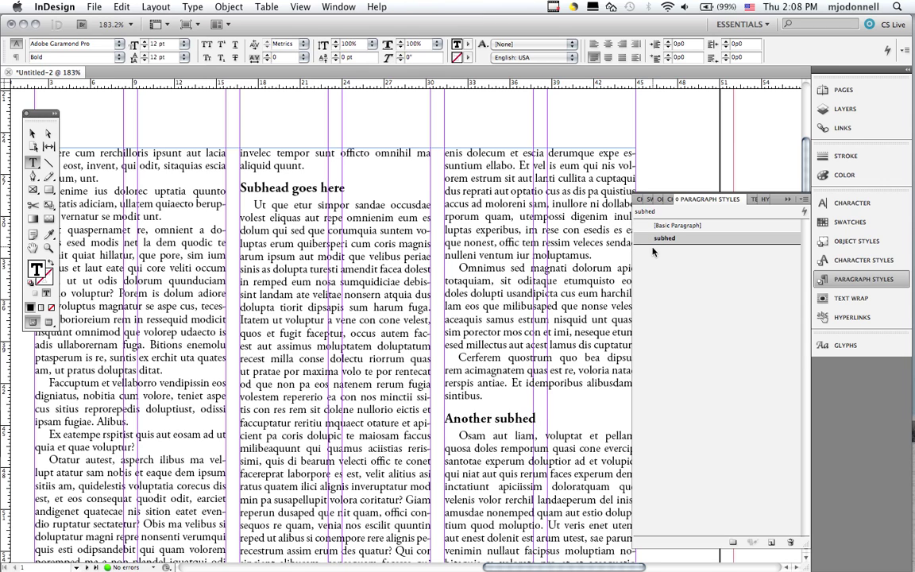
triple_click(505, 420)
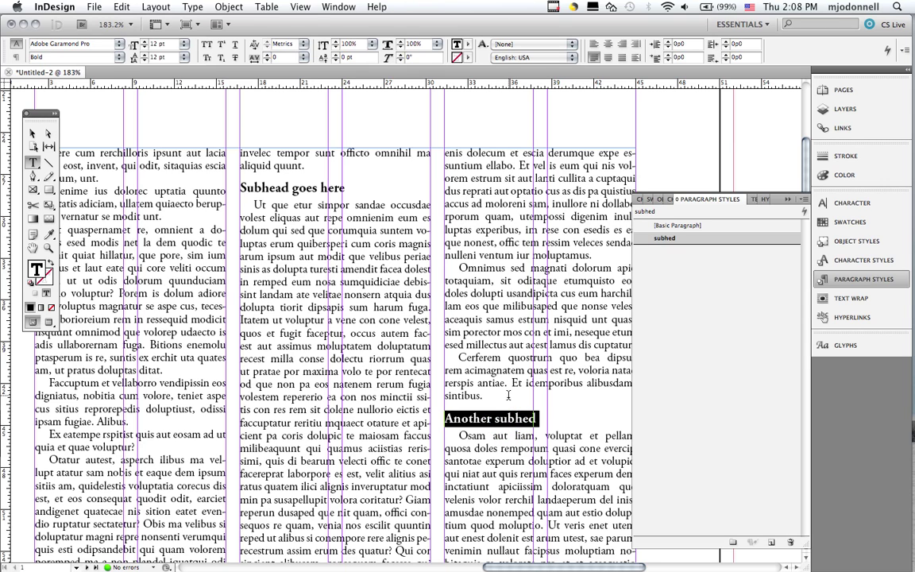
Step: Review subhed's style options: Left Justify, 0p8 space before, 0p3 space after
triple_click(507, 421)
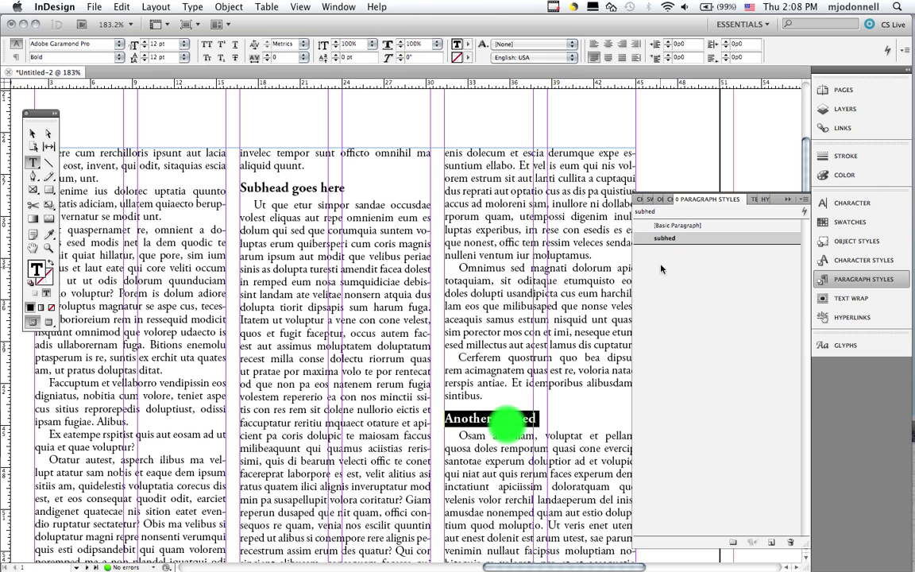
double_click(639, 240)
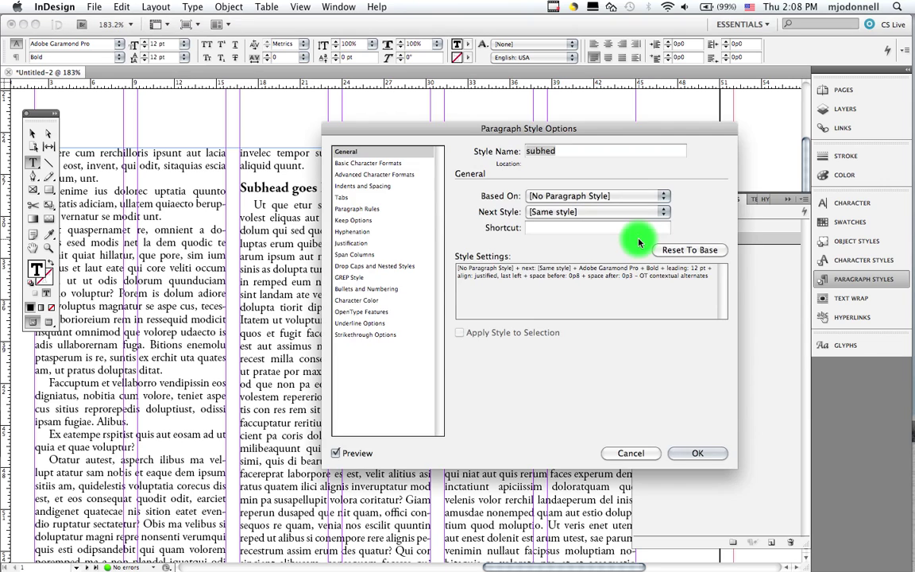
click(399, 165)
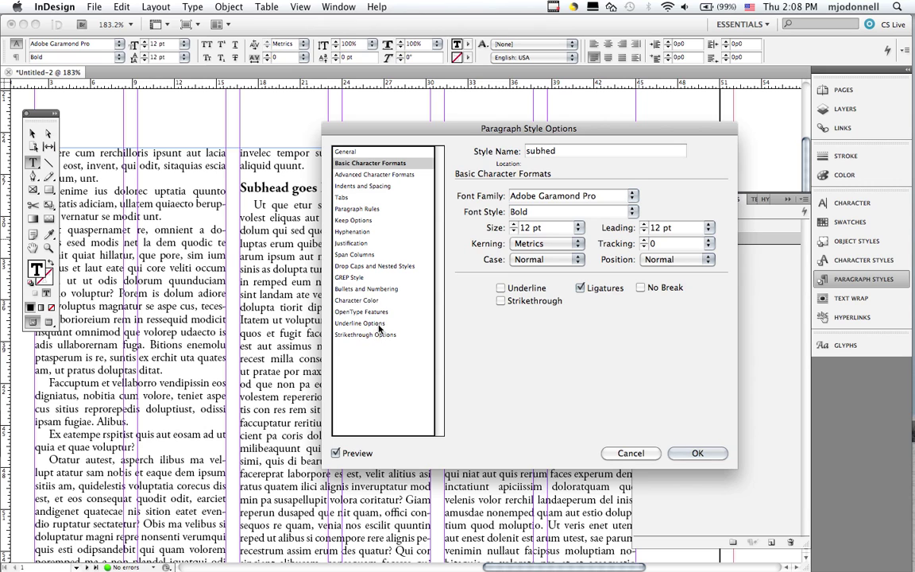
click(353, 243)
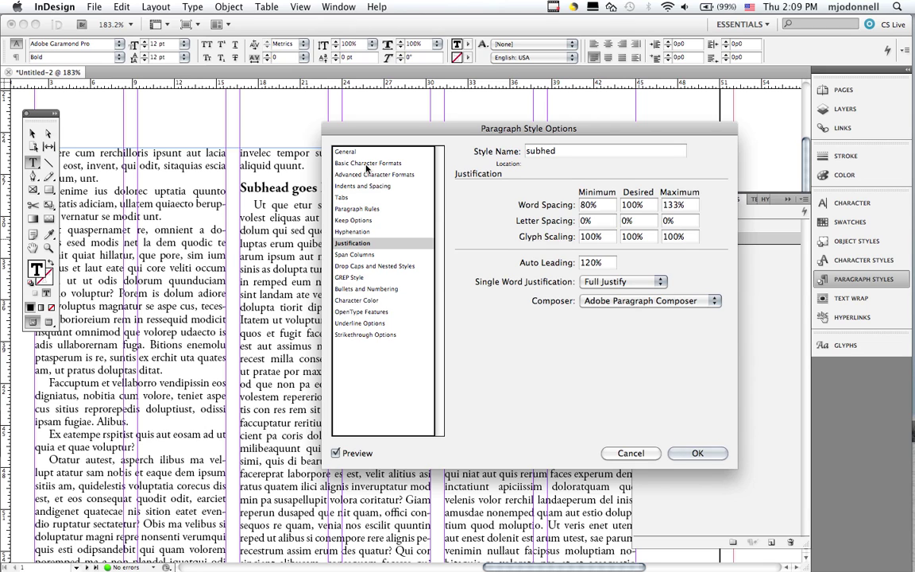
click(367, 163)
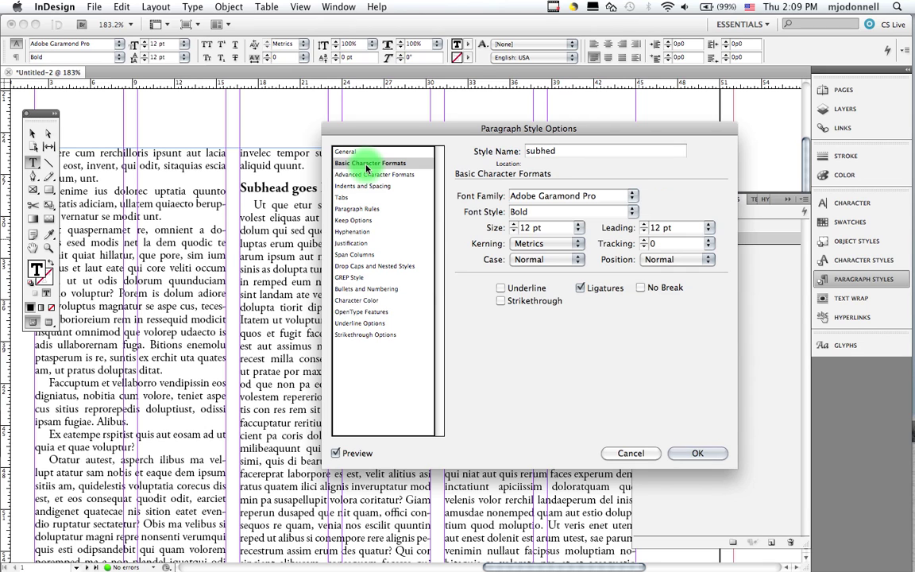
click(366, 187)
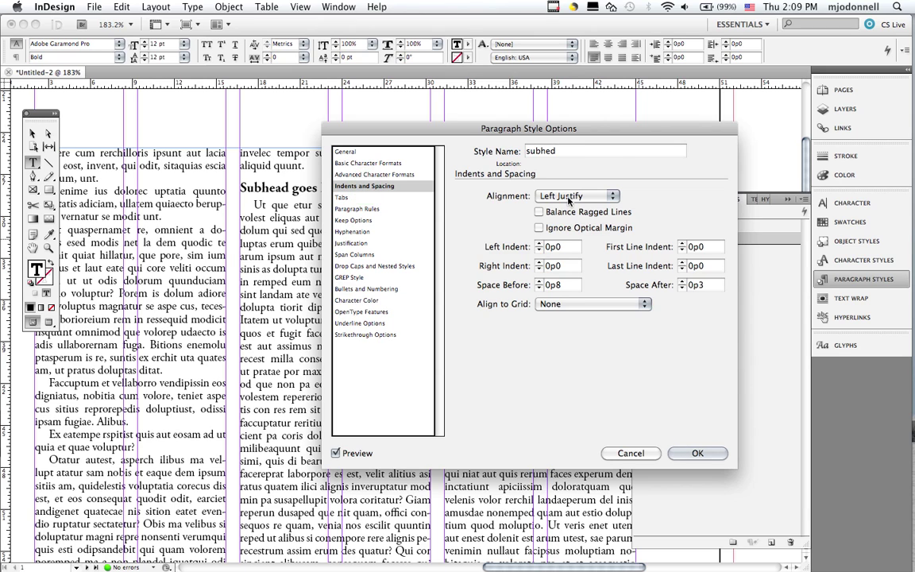
click(568, 197)
click(568, 197)
click(350, 209)
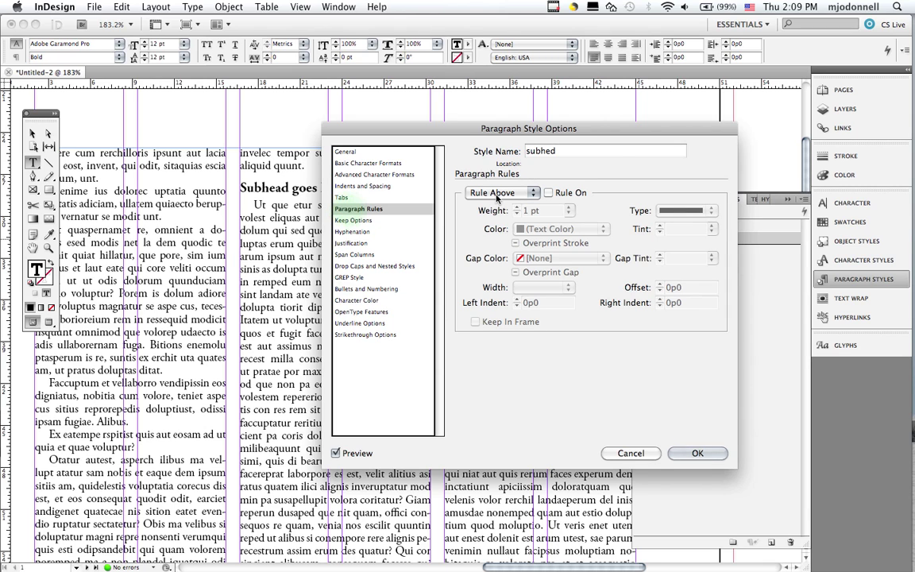
Step: Turn on a rule below for the subhed style with a 0p5 offset
click(549, 193)
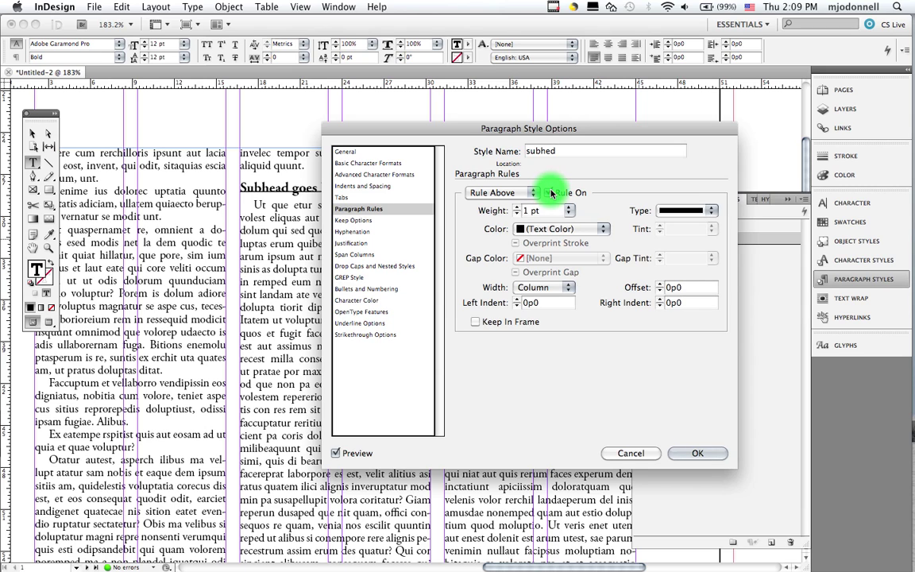
click(548, 192)
click(527, 194)
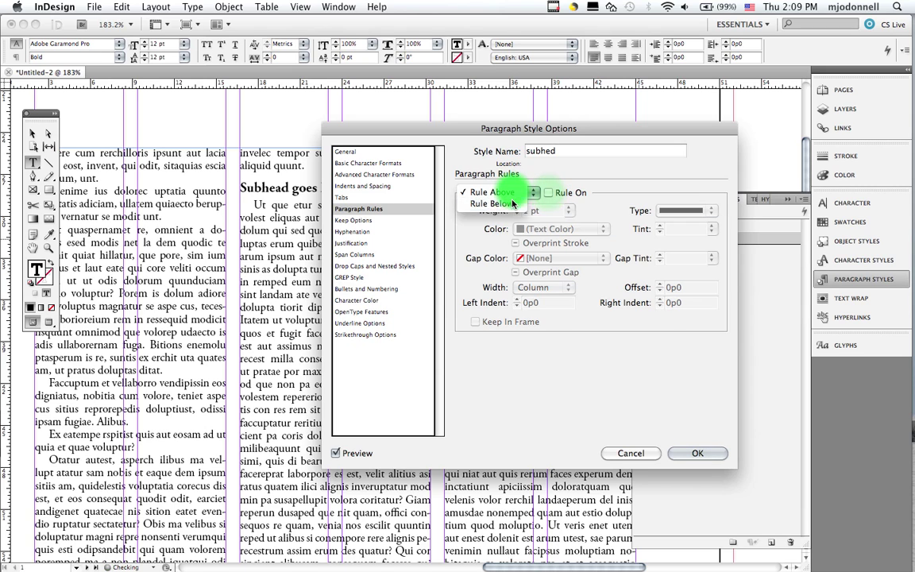
click(520, 204)
click(548, 193)
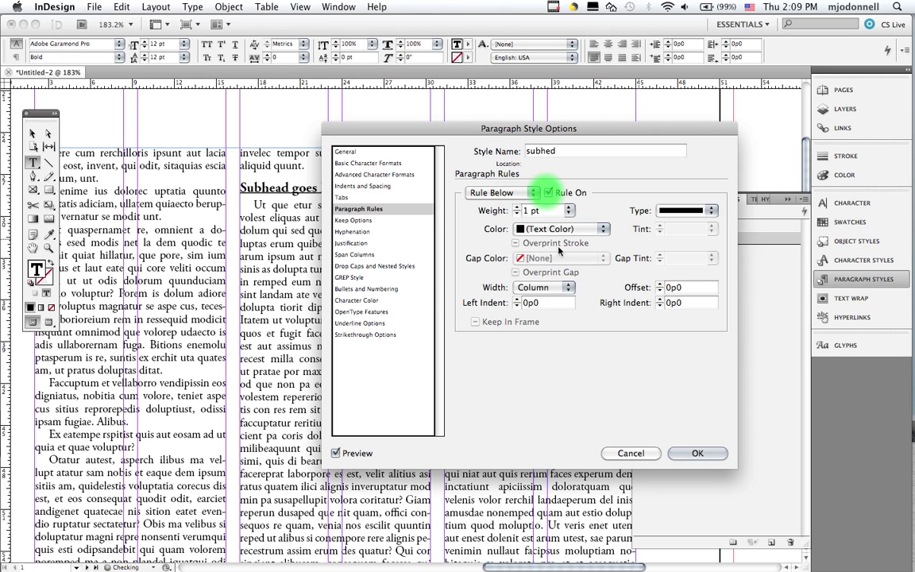
click(658, 284)
click(659, 284)
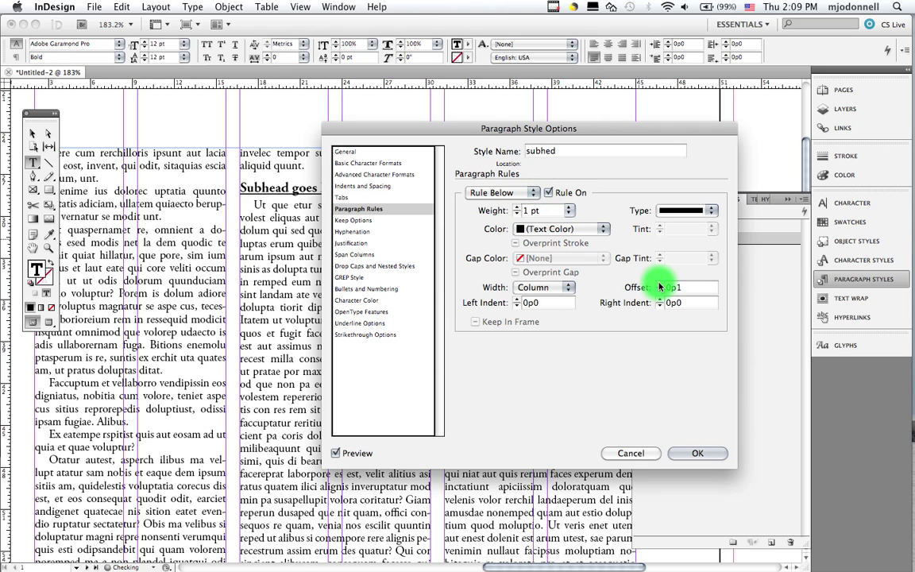
click(659, 285)
click(658, 284)
click(658, 285)
click(592, 254)
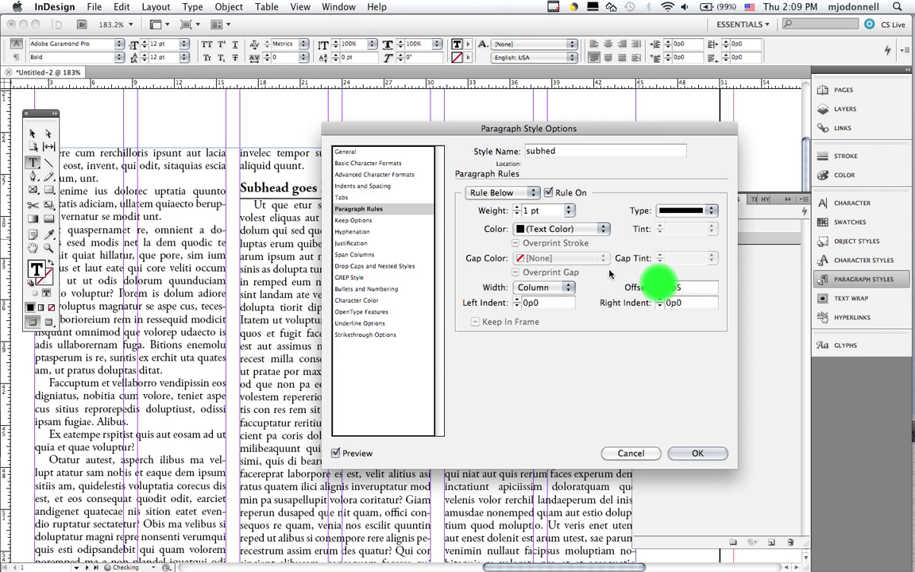
Step: Set the subhed style's space after to 0p6
click(362, 186)
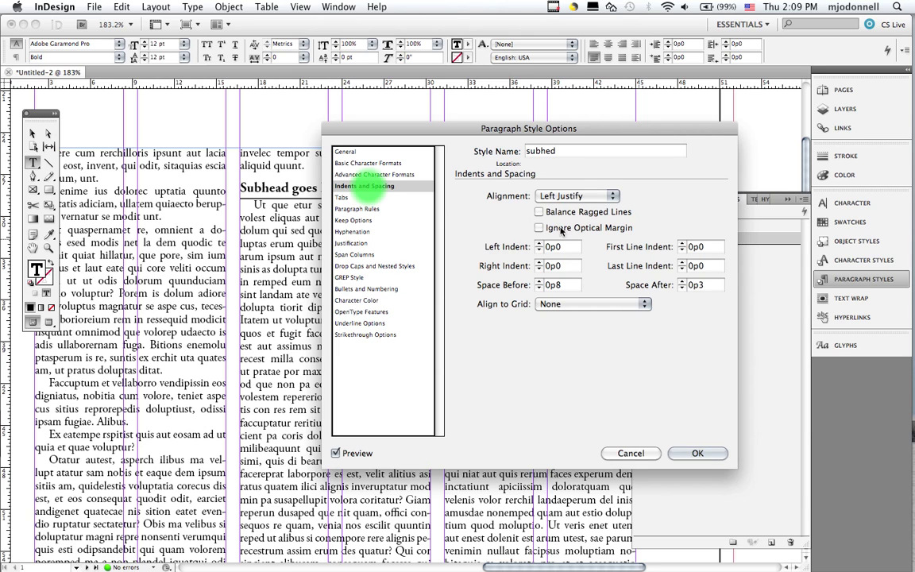
click(681, 282)
click(682, 282)
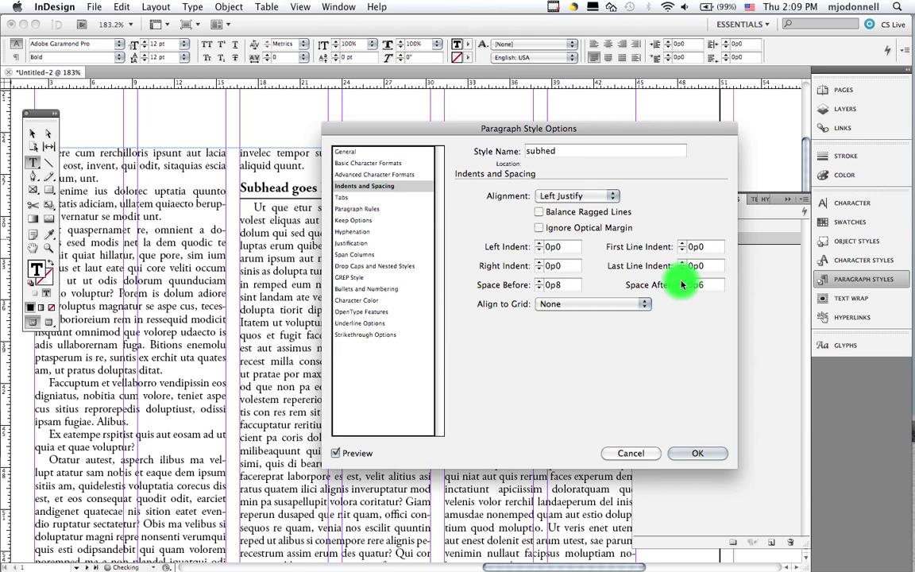
click(681, 282)
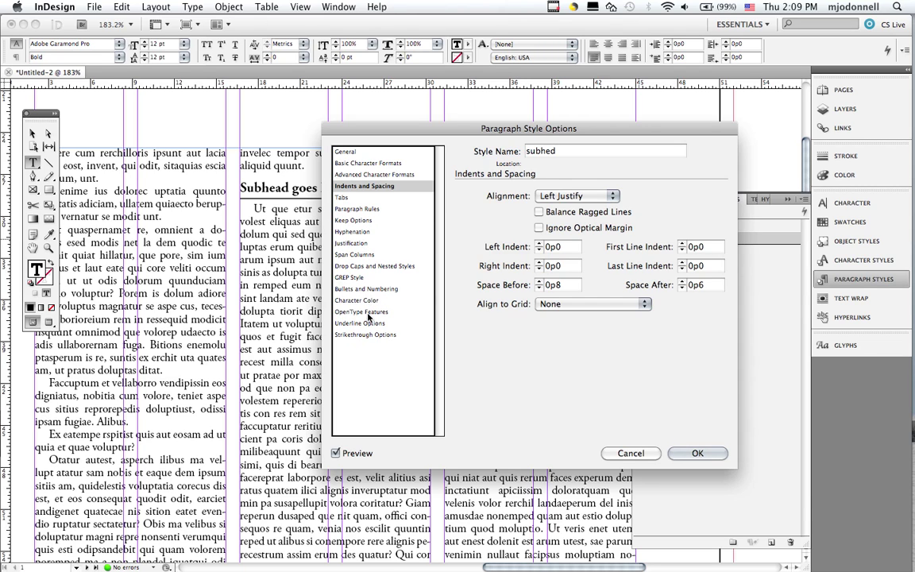
Step: Set the rule weight to 0.5 pt and confirm the subhed style changes
click(358, 209)
click(569, 211)
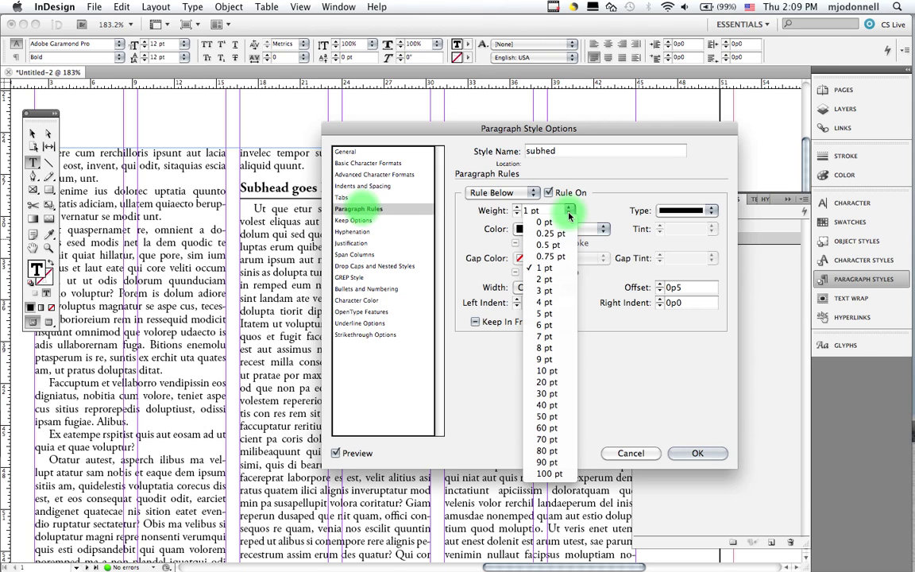
click(569, 211)
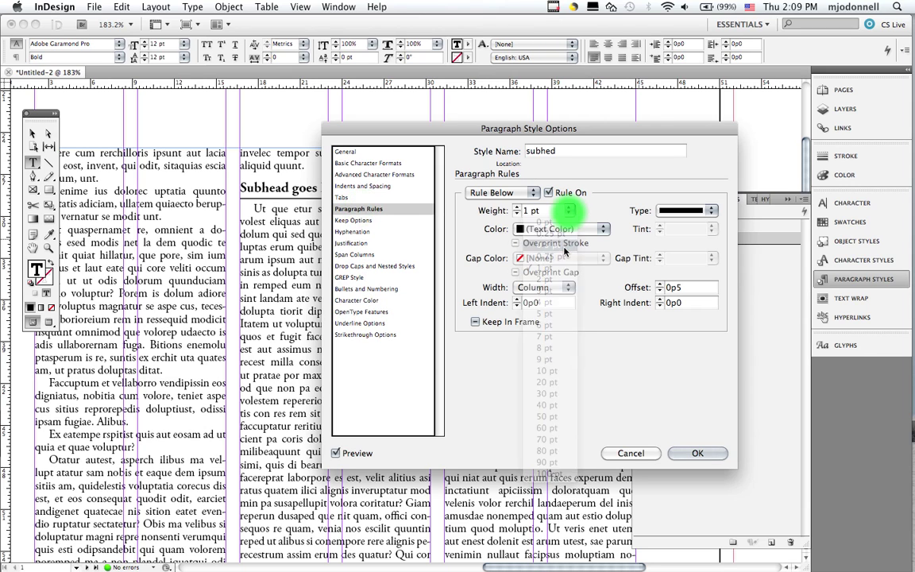
click(695, 454)
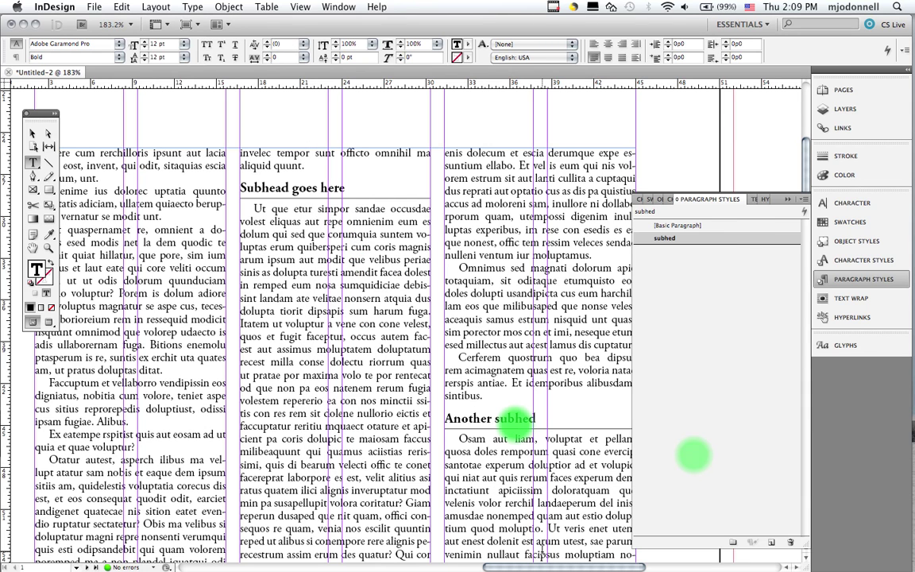
click(516, 419)
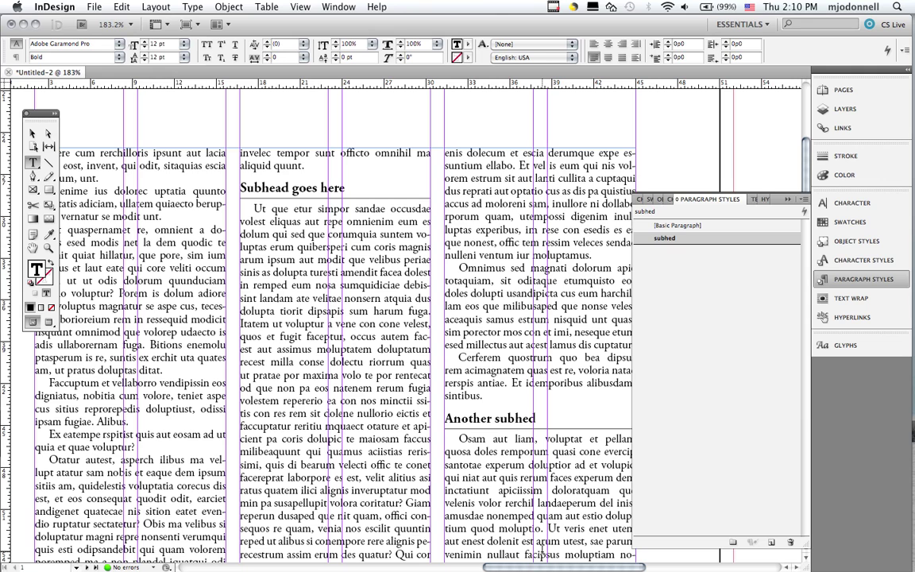
Step: Fit page 1 in the window to see all three columns and ruled subheads
key(super+0)
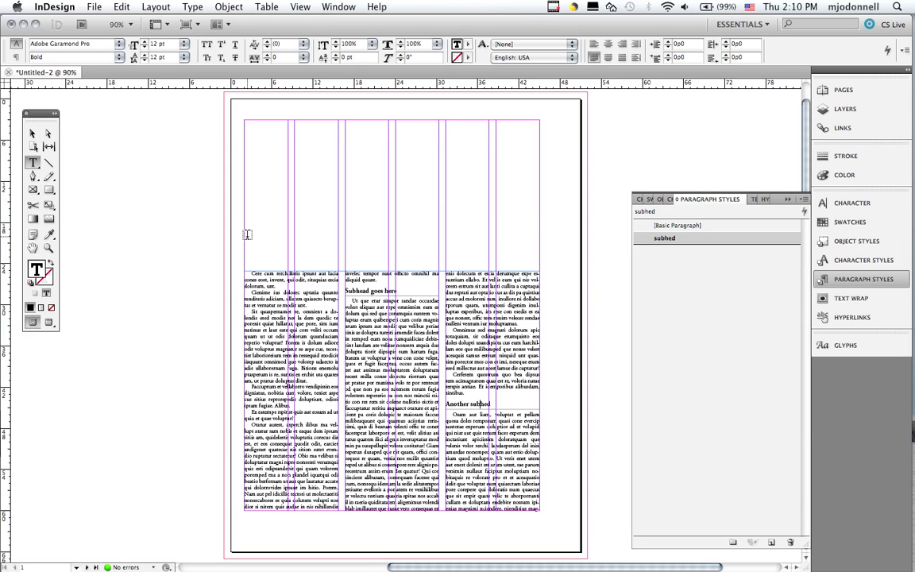
Step: Draw a text frame above the columns and type 'Headline goes here an its a good one'
drag(245, 236, 542, 267)
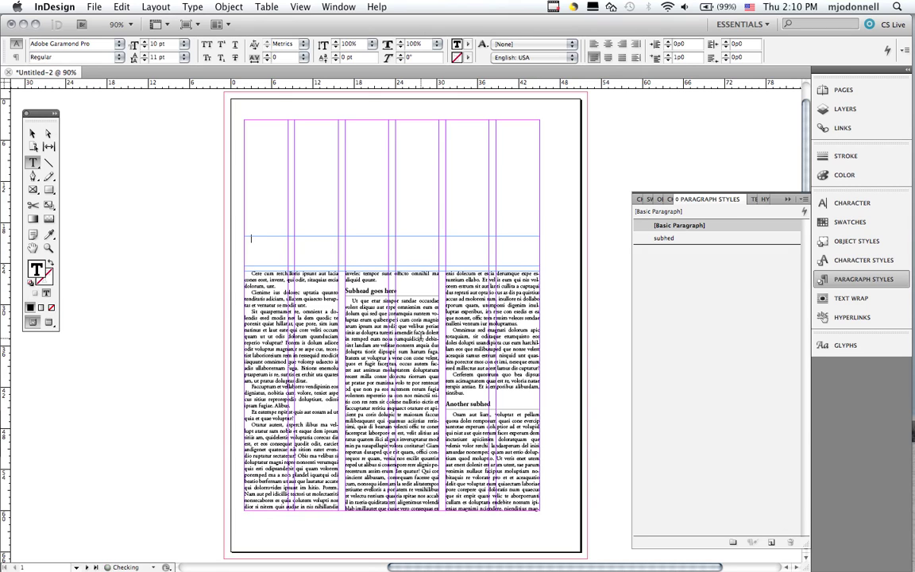
text(Headline goes bere an its a good one)
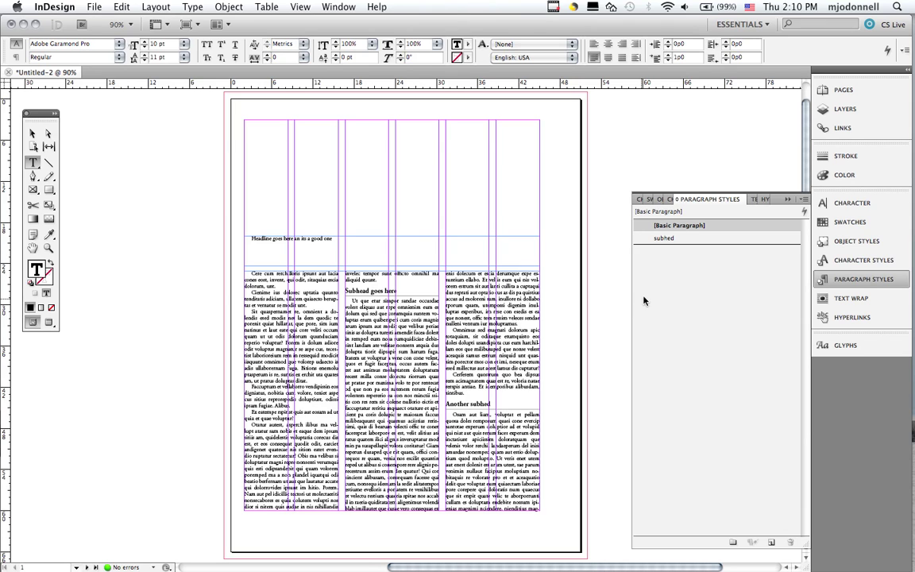
Step: Make the headline Adobe Garamond Pro Bold with a 0 first-line indent
click(334, 238)
triple_click(334, 238)
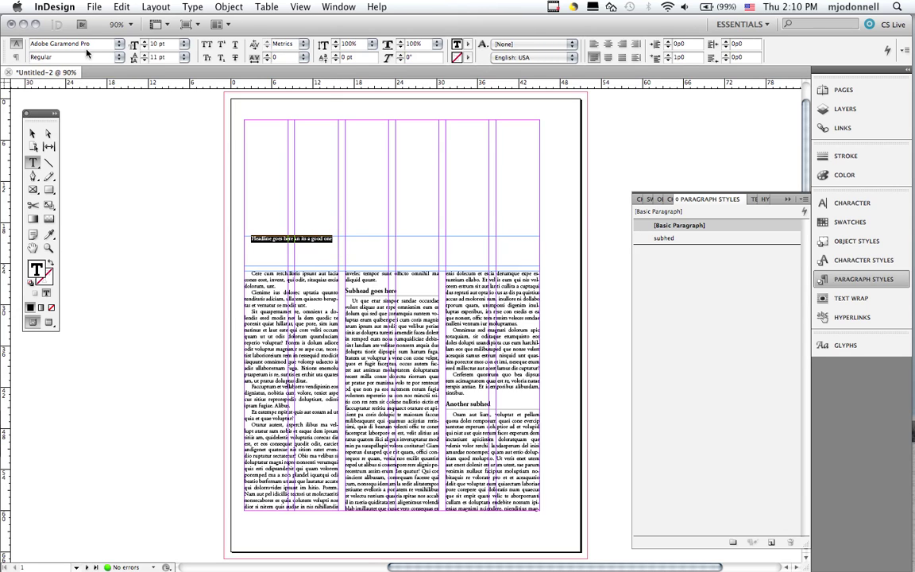
click(122, 61)
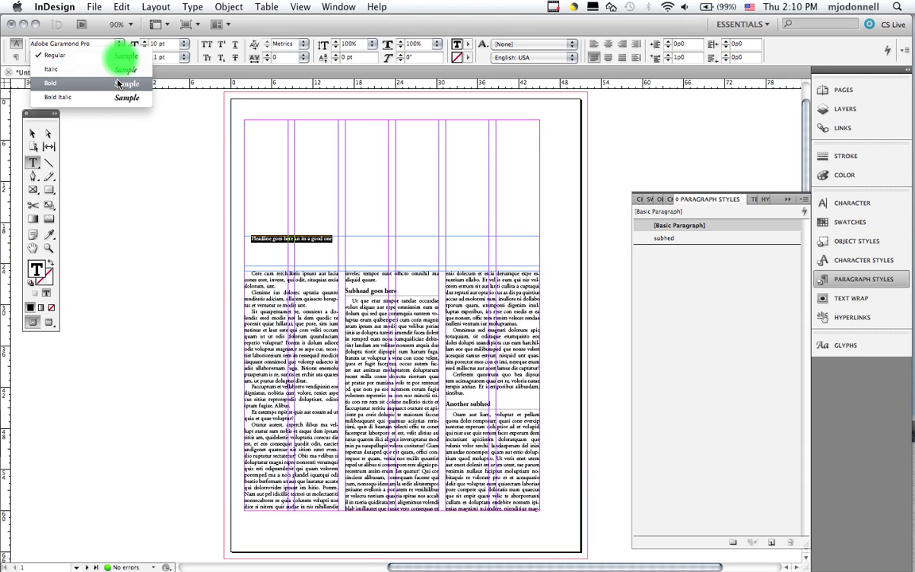
click(122, 82)
click(16, 57)
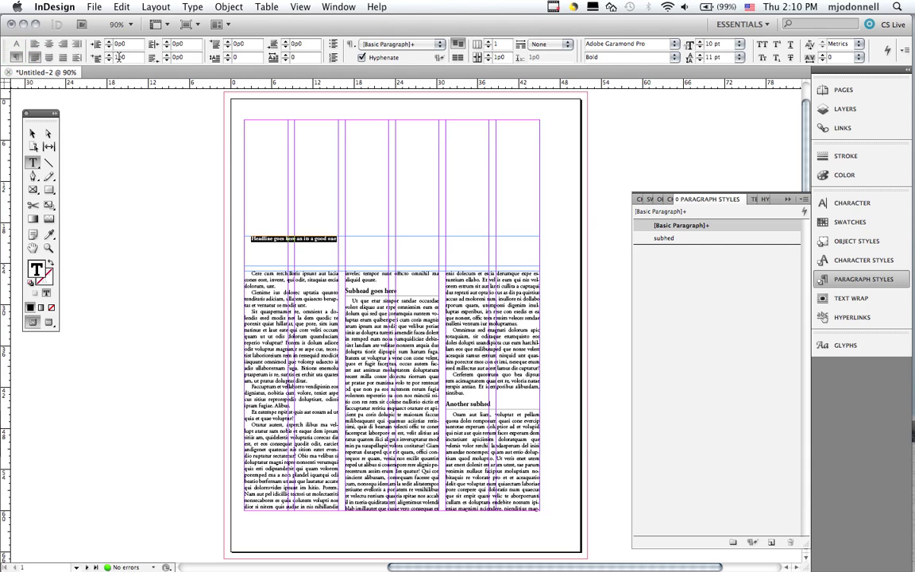
click(121, 57)
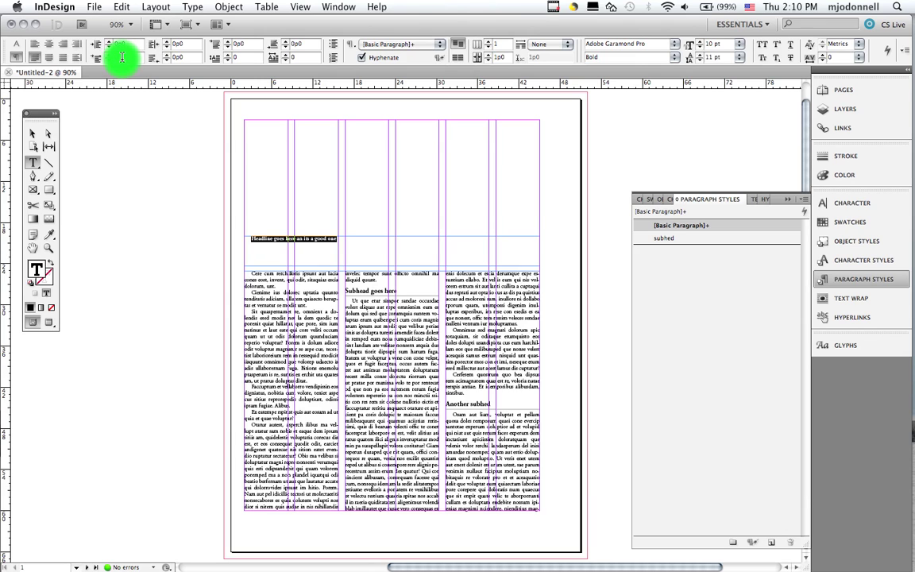
text(0)
key(Return)
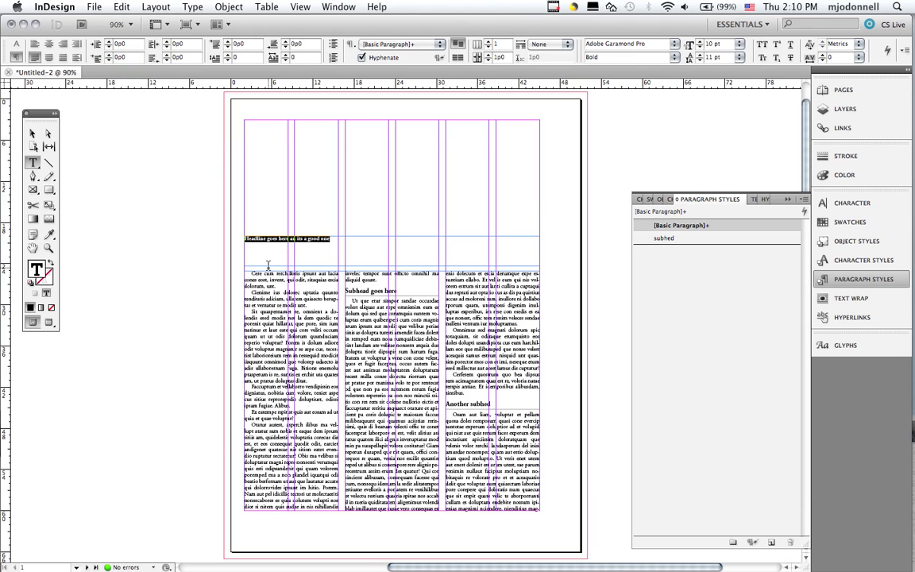
Step: Set the headline's size and leading to 30 pt and nudge its frame down
click(17, 44)
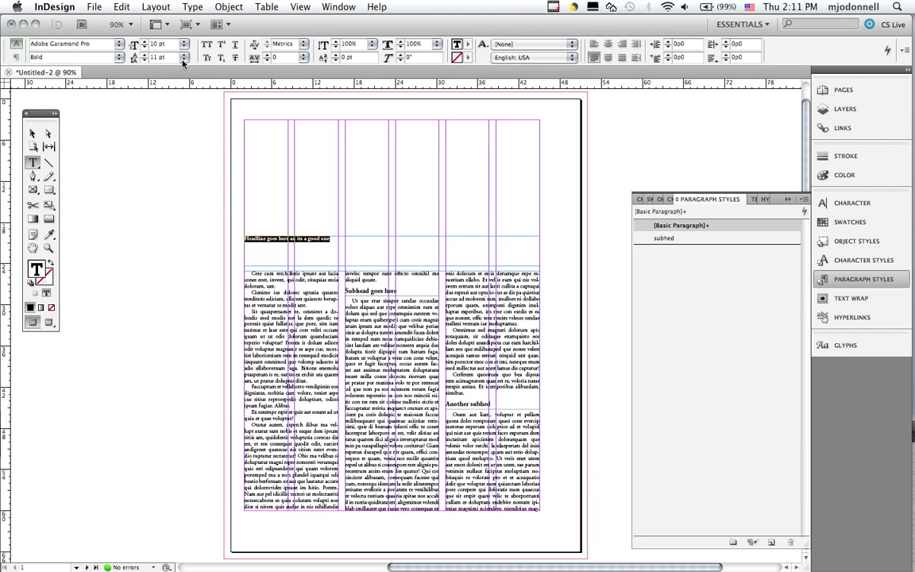
click(184, 57)
click(181, 156)
click(184, 44)
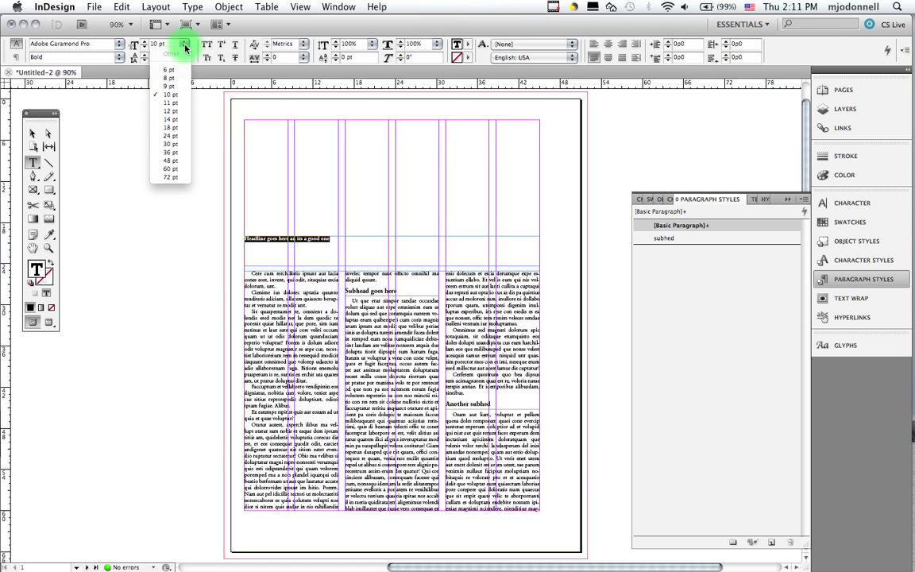
click(181, 145)
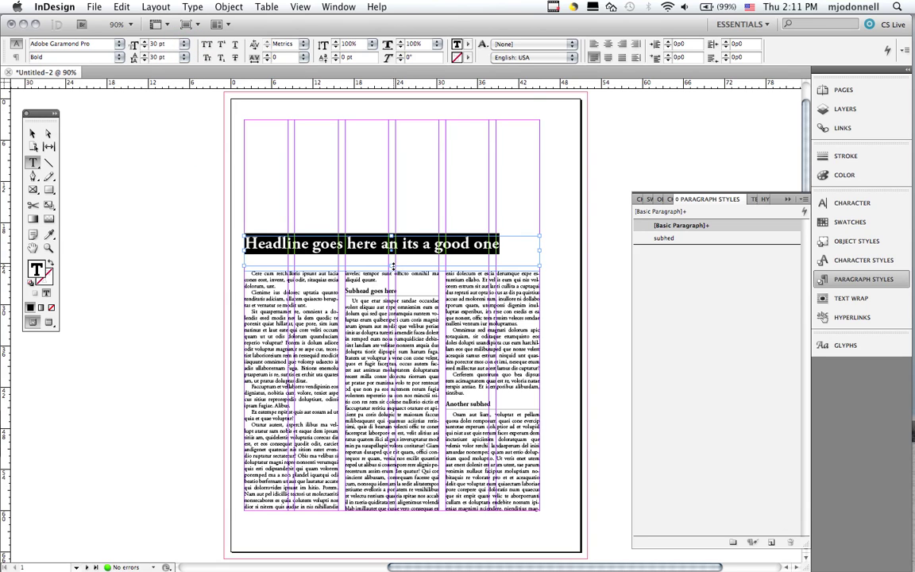
click(361, 248)
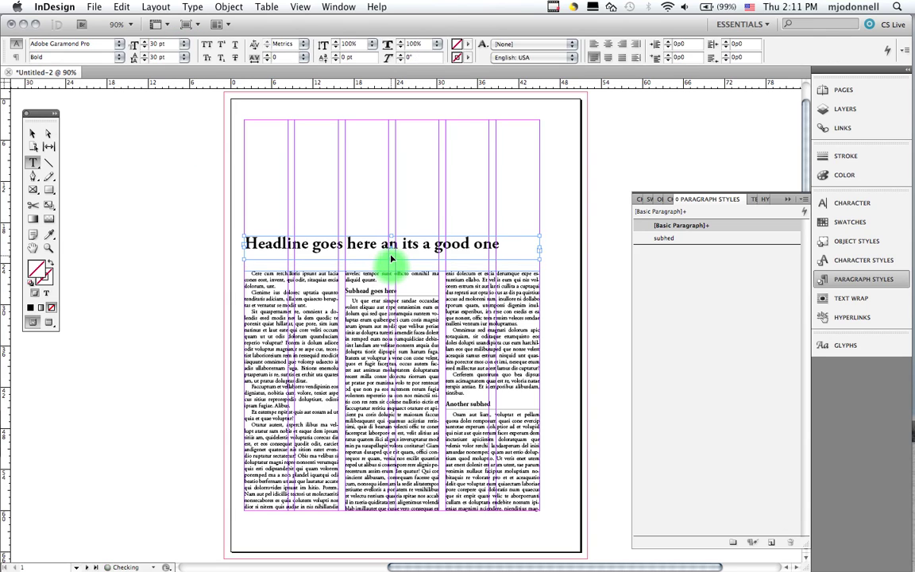
drag(391, 259, 401, 263)
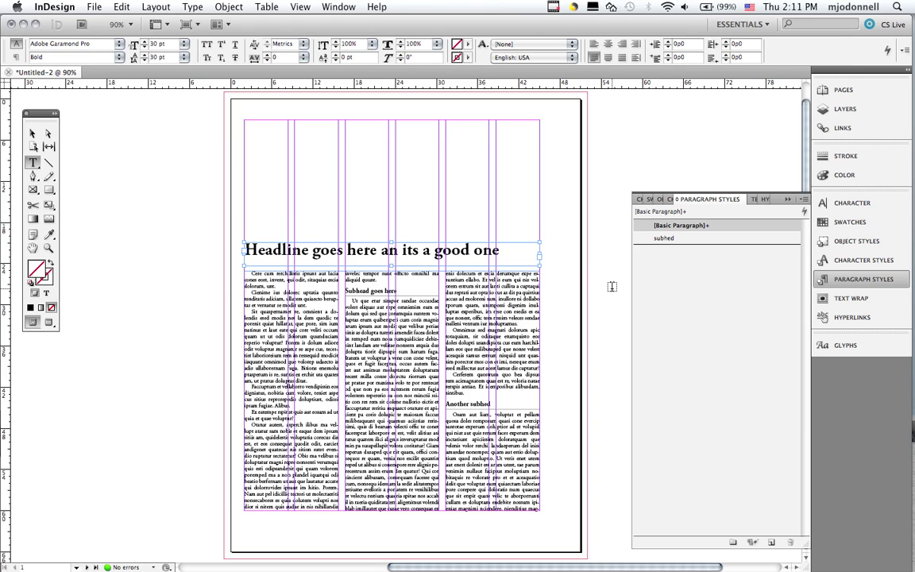
click(32, 133)
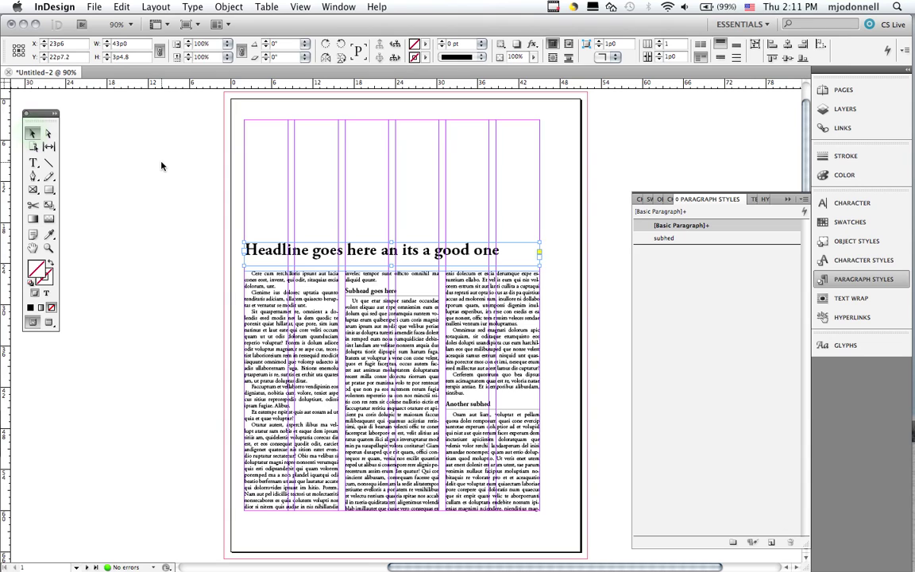
Step: Check the layout in Overprint and Preview modes, then return to Normal screen mode
click(161, 162)
click(301, 8)
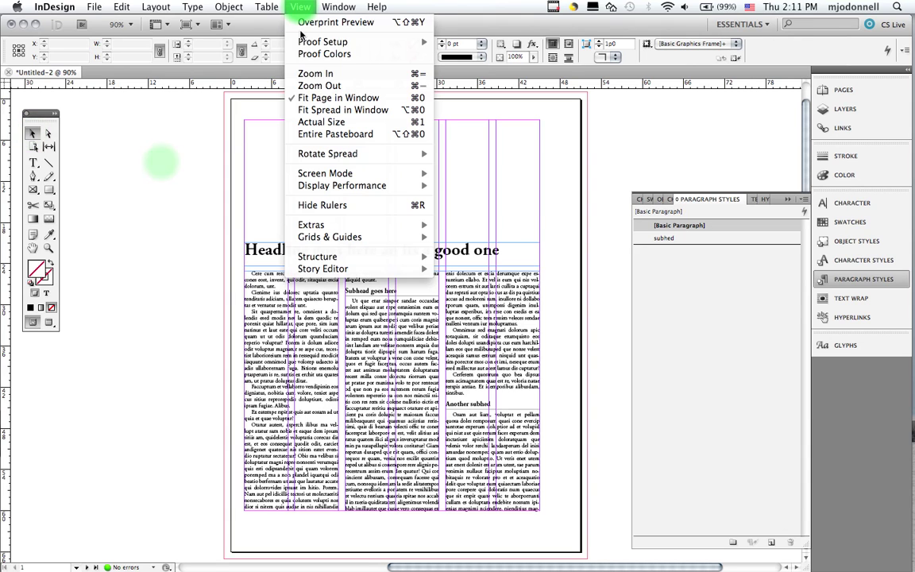
click(306, 24)
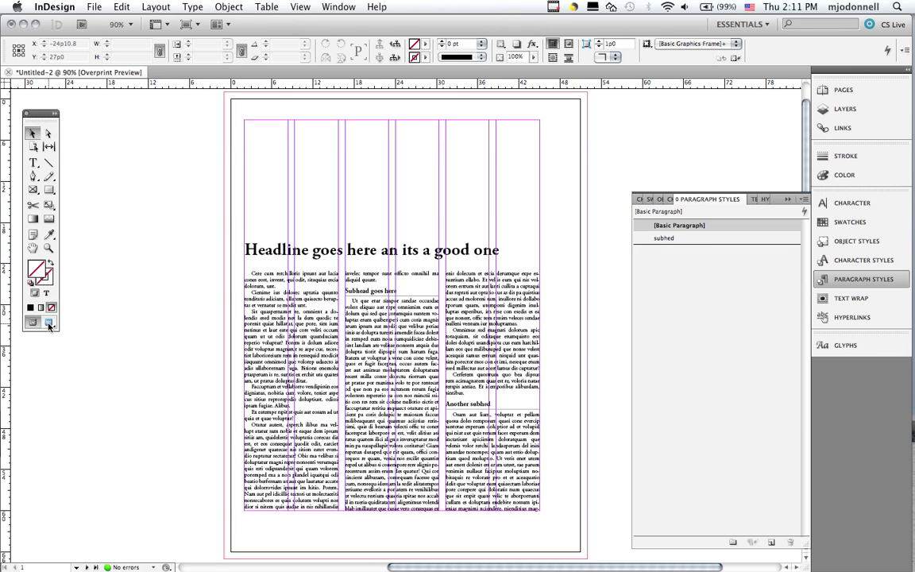
click(49, 323)
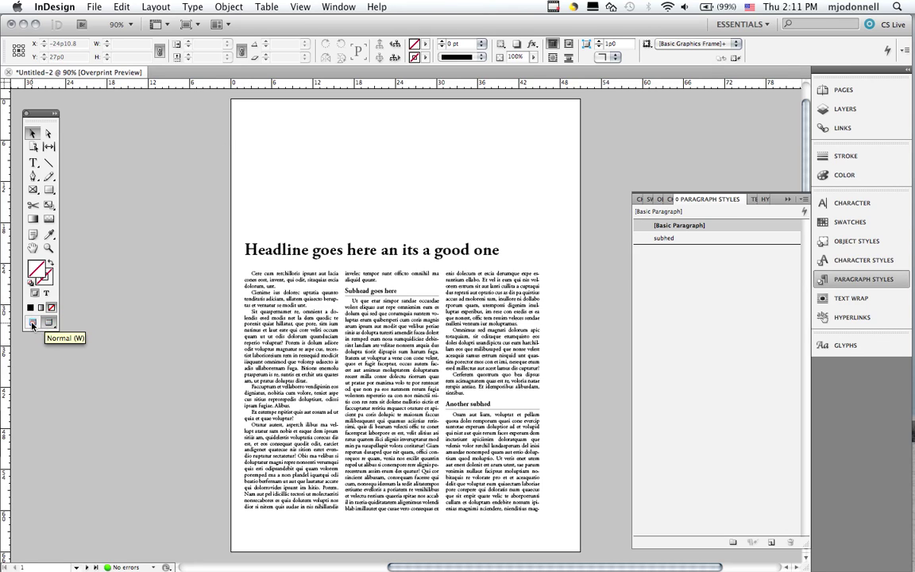
click(32, 324)
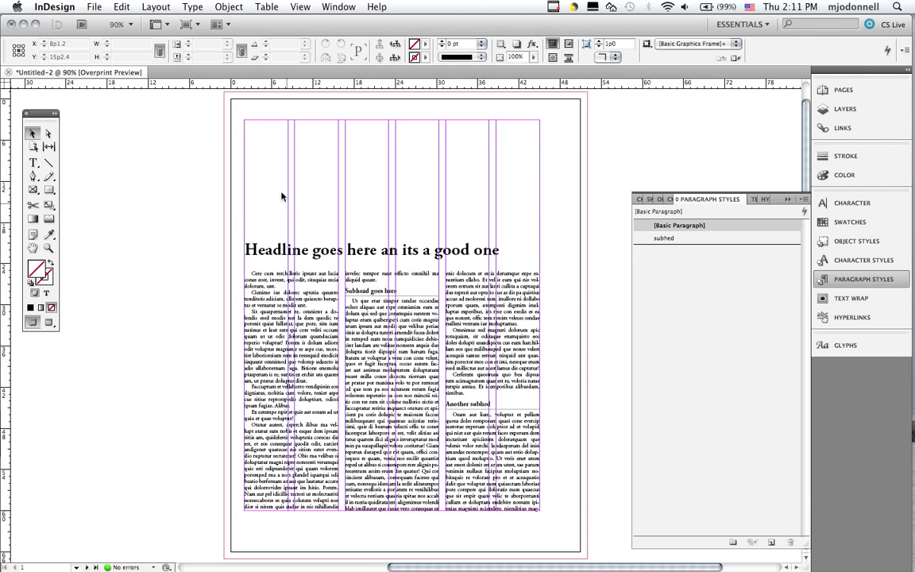
Step: Zoom into the headline and column tops and show the baseline grid
drag(184, 200, 611, 417)
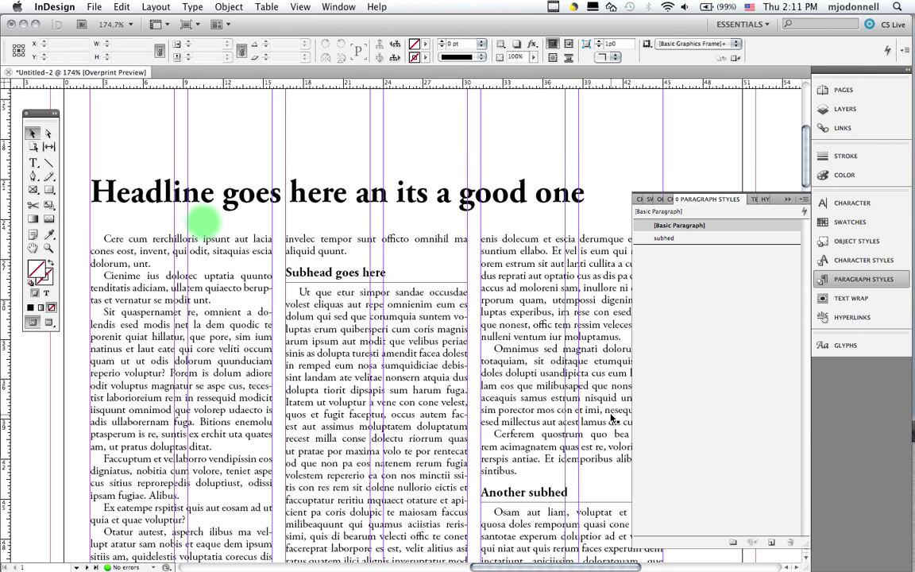
click(301, 6)
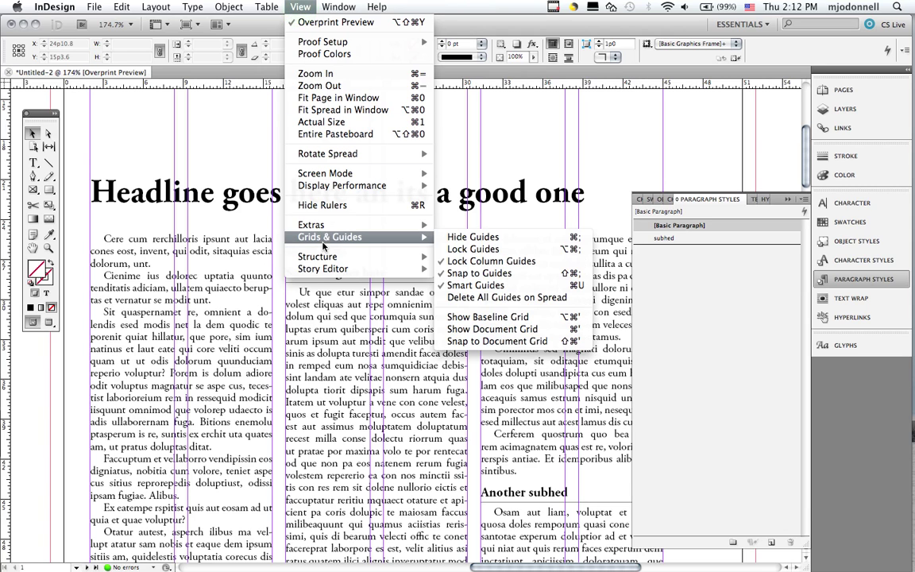
mouse_move(403, 242)
click(473, 318)
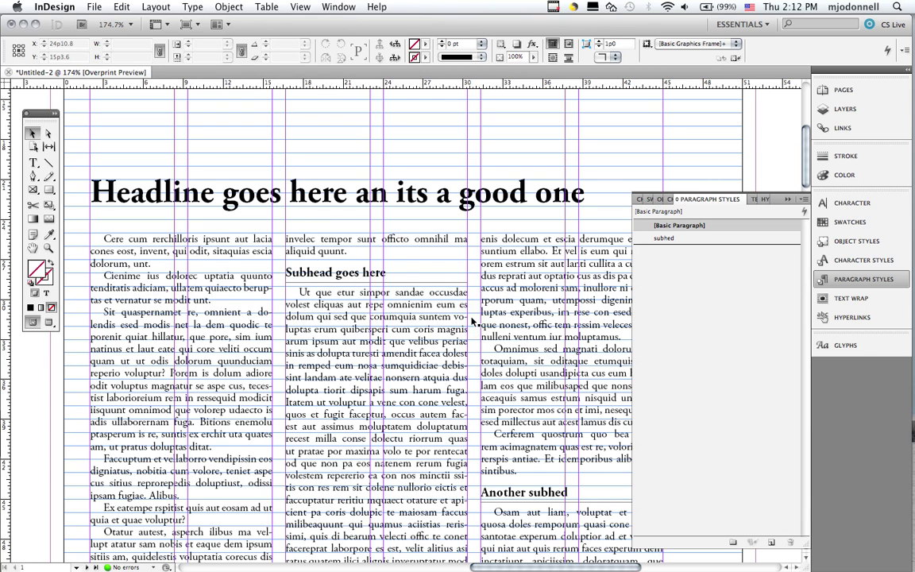
Step: Align the first column's third paragraph, 'Sit quaspernamet', to the baseline grid
click(364, 317)
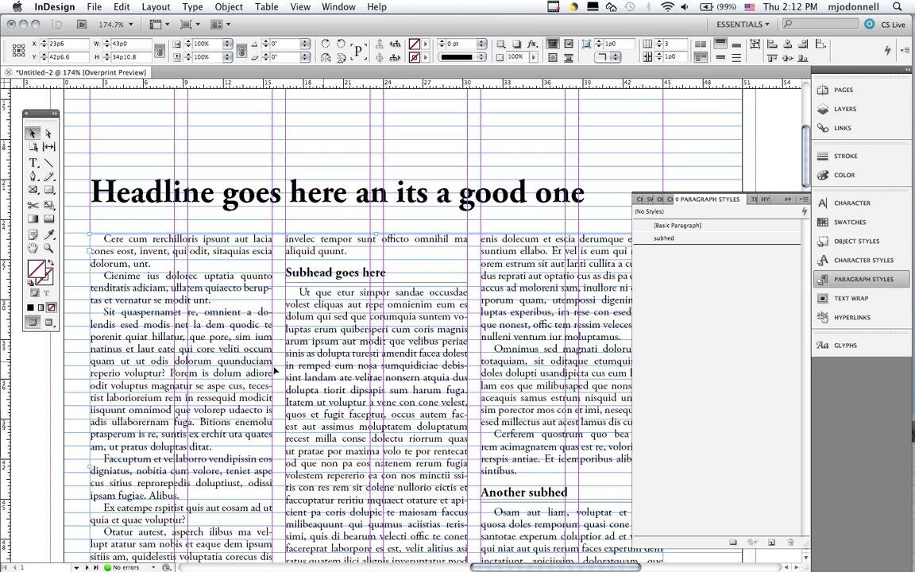
double_click(220, 353)
triple_click(220, 354)
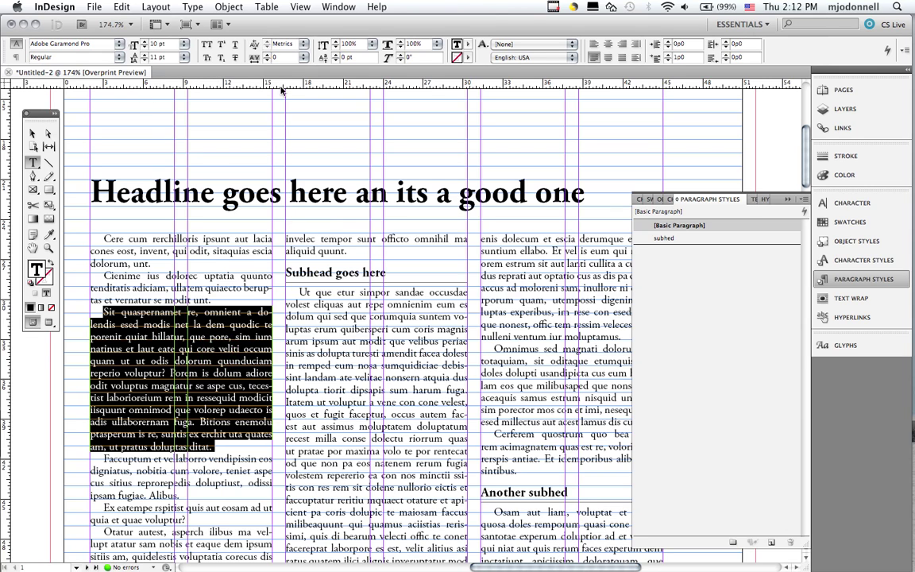
click(14, 59)
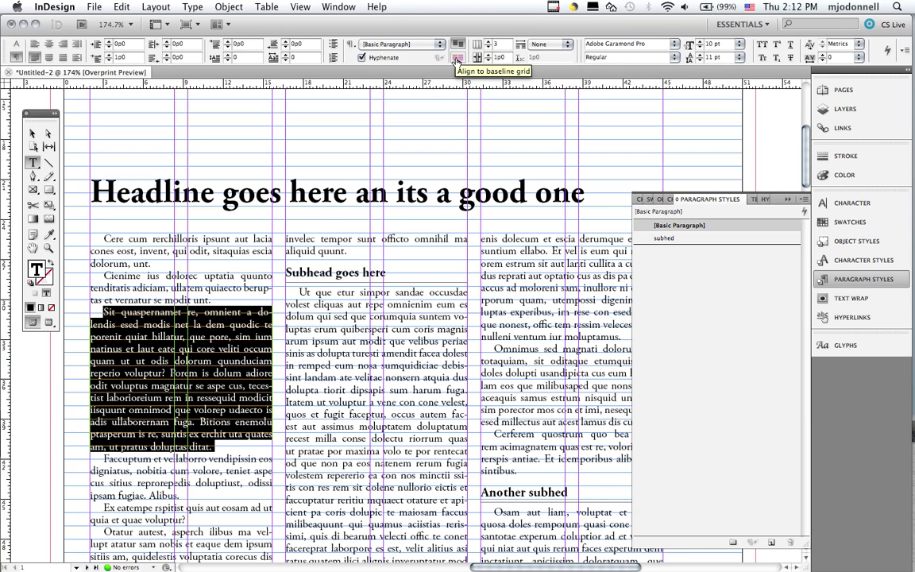
click(459, 46)
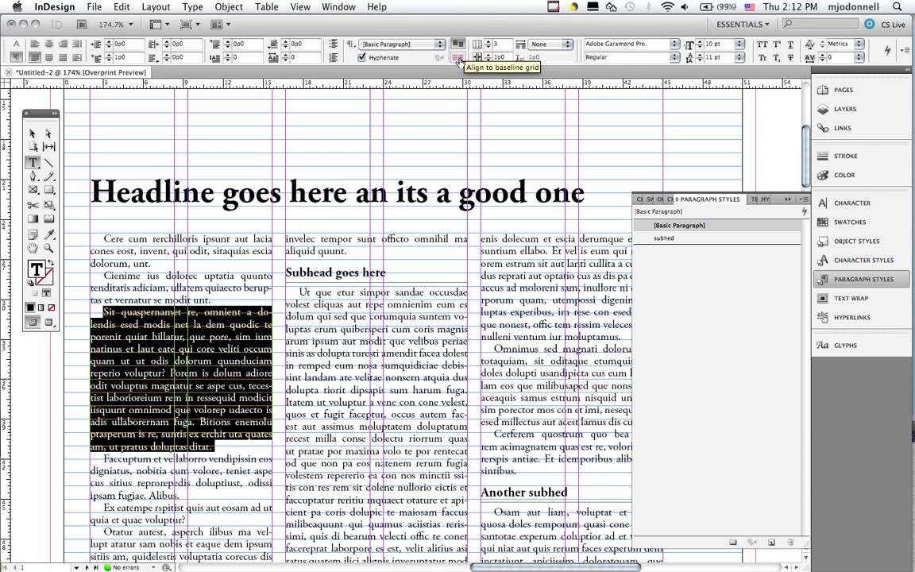
click(460, 60)
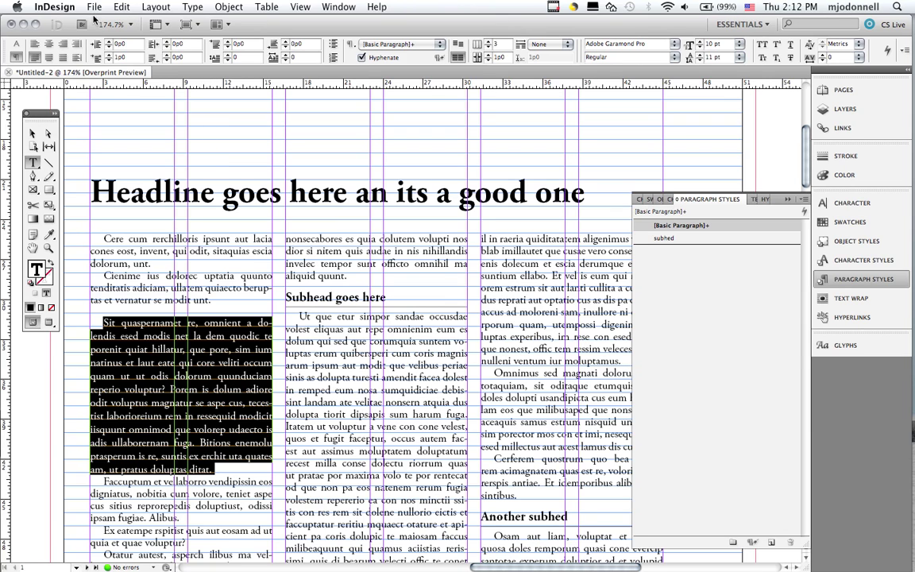
Step: Change the baseline grid increment in Preferences > Grids from 12 pt to 11 pt
click(57, 7)
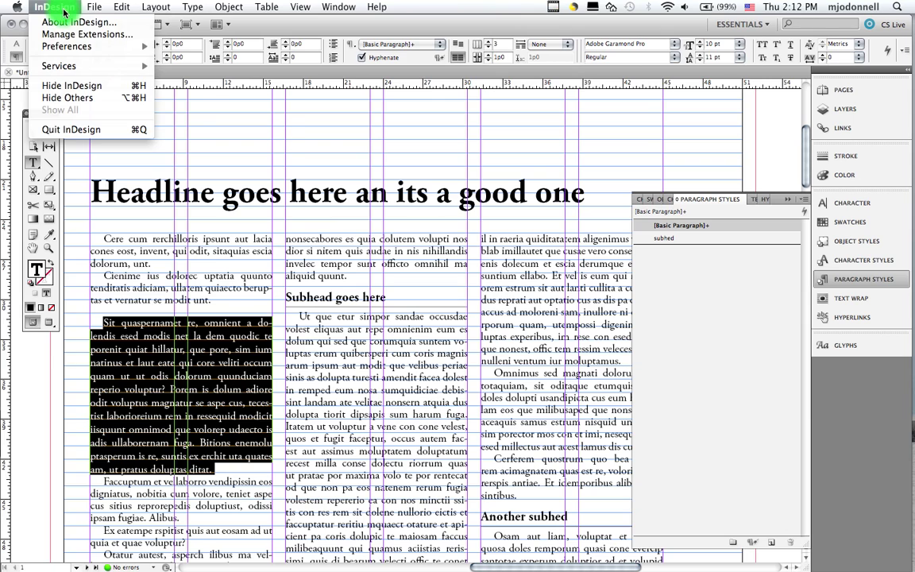
mouse_move(60, 46)
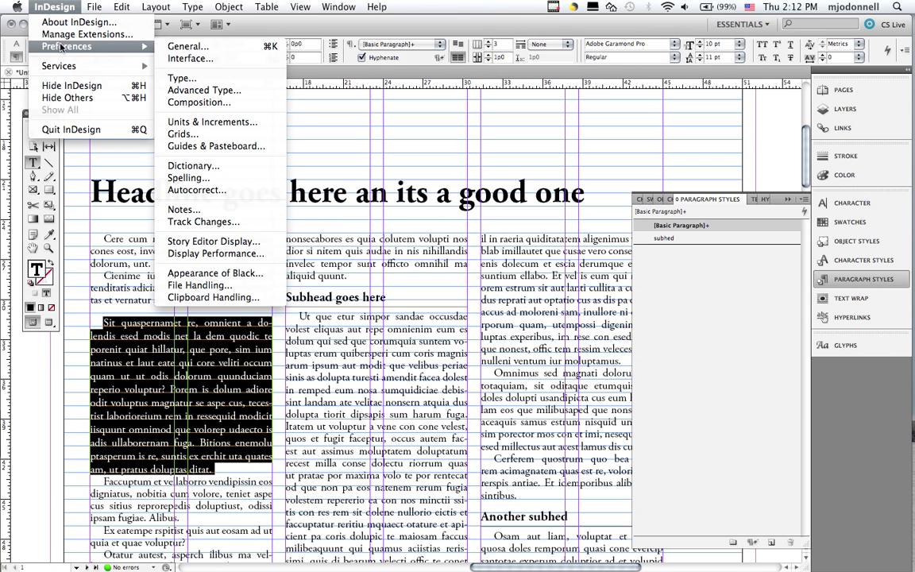
click(206, 135)
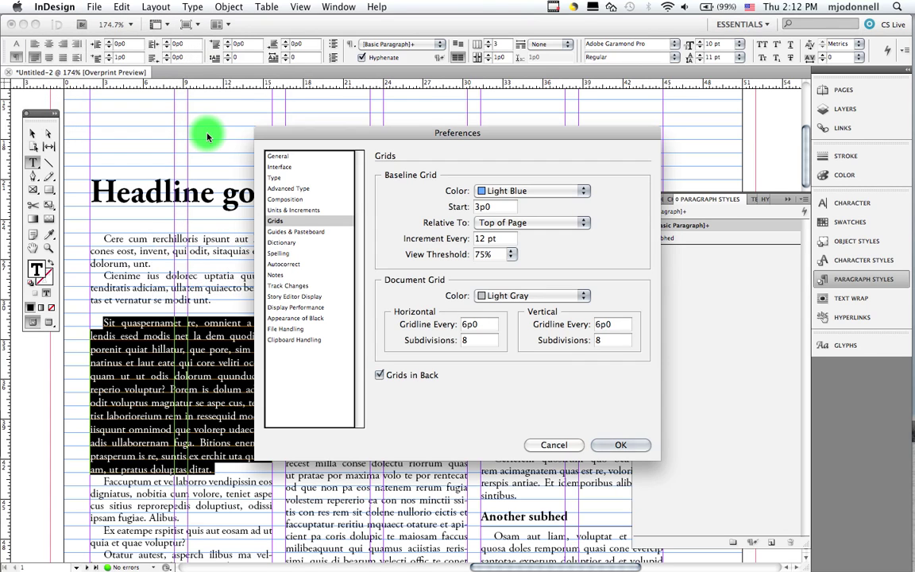
double_click(482, 239)
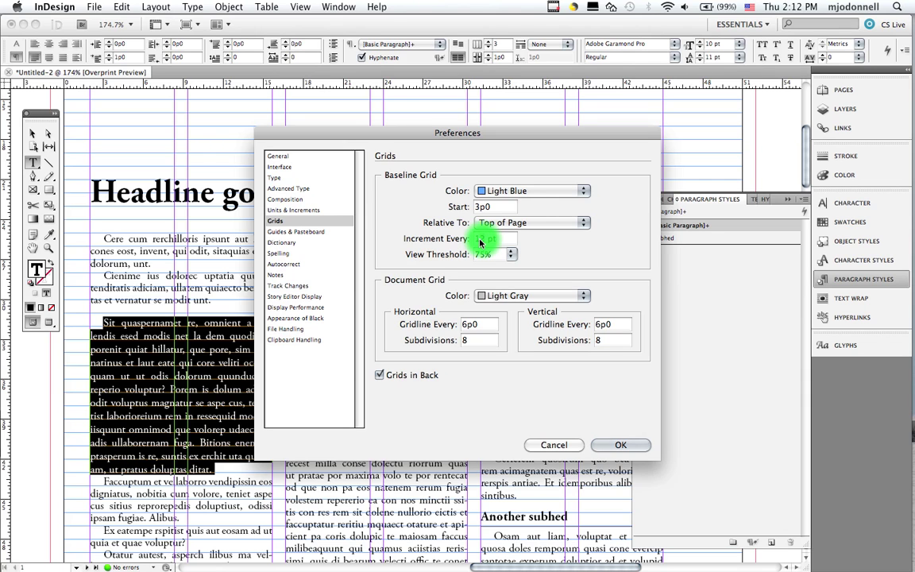
text(1)
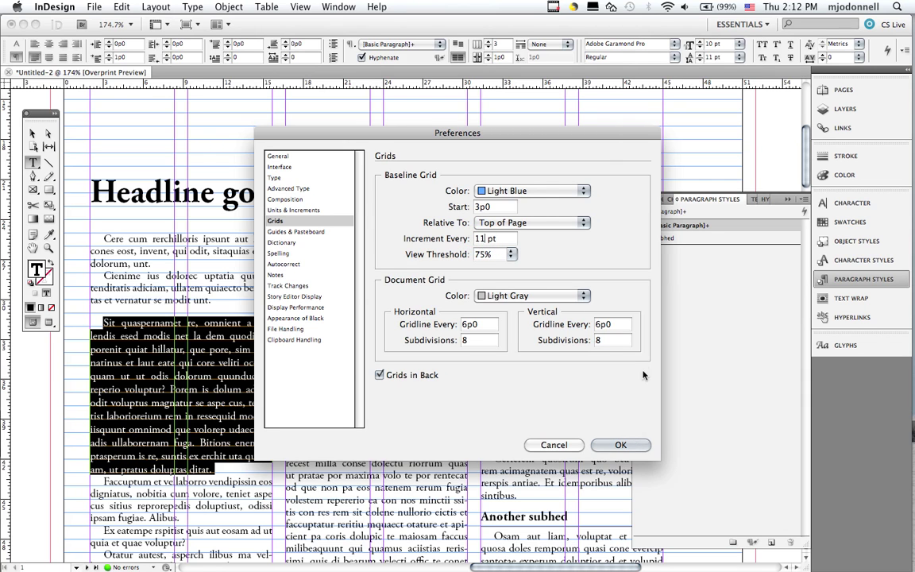
click(621, 444)
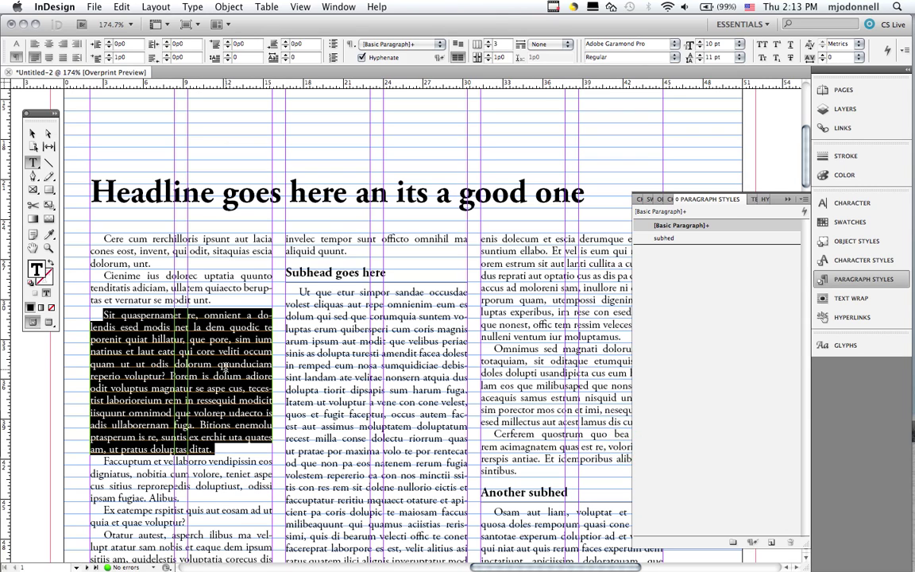
Step: Redefine [Basic Paragraph] from the grid-aligned paragraph, then fit the whole page in view
click(112, 321)
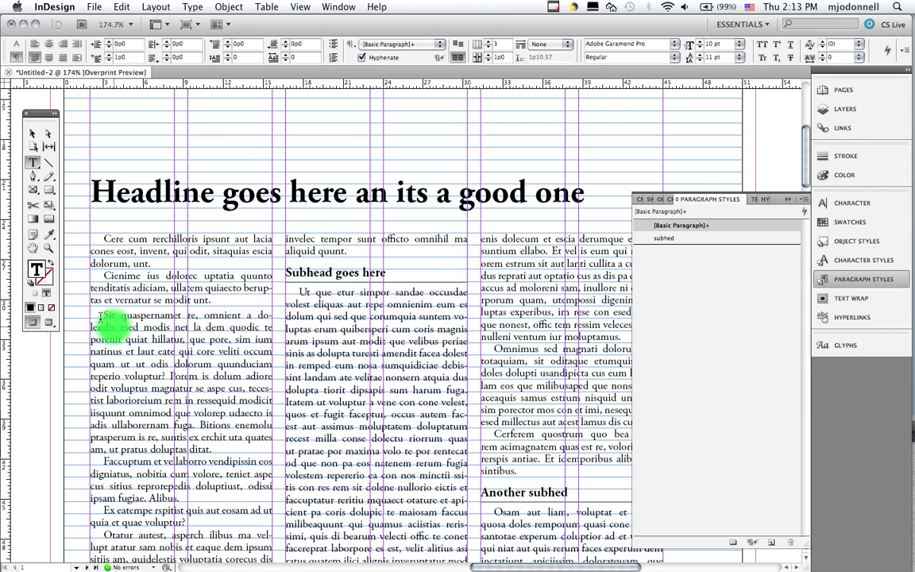
triple_click(201, 414)
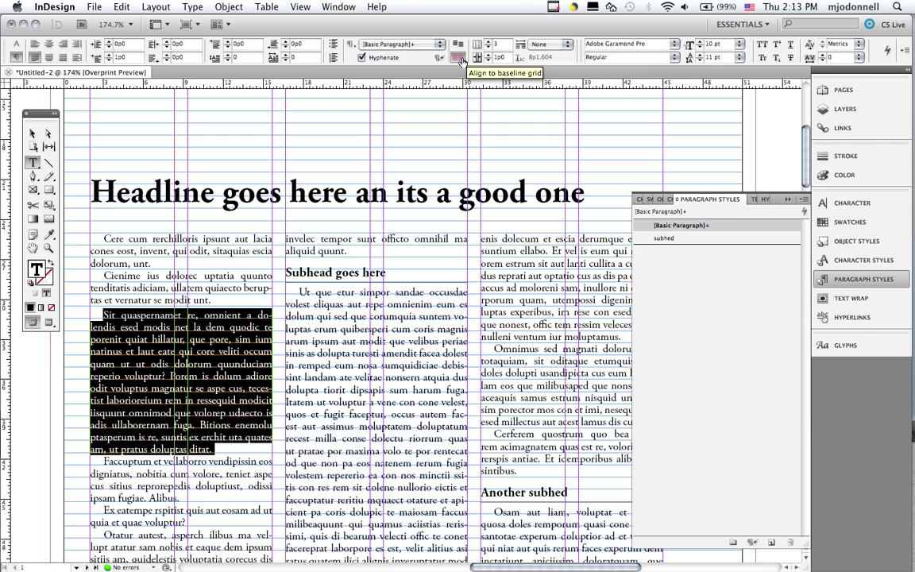
click(803, 199)
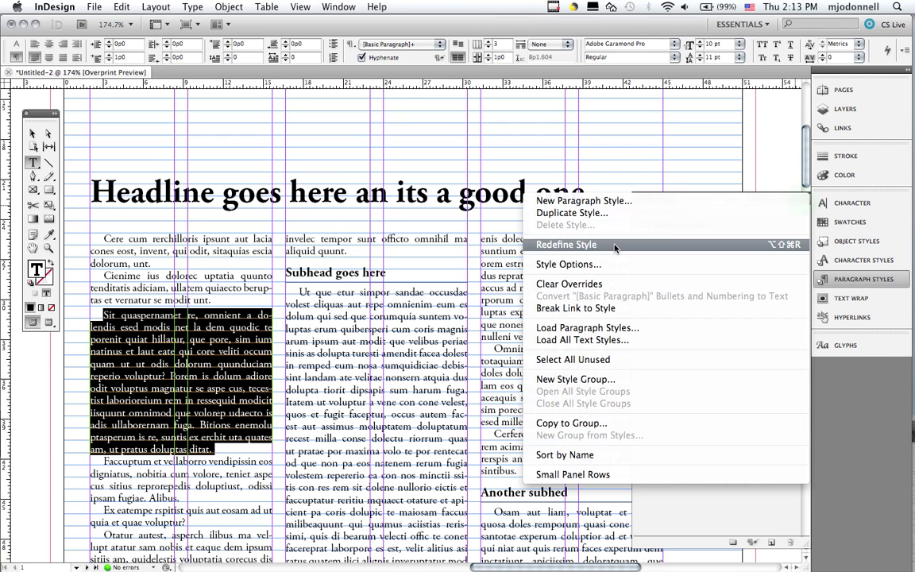
click(565, 244)
click(414, 326)
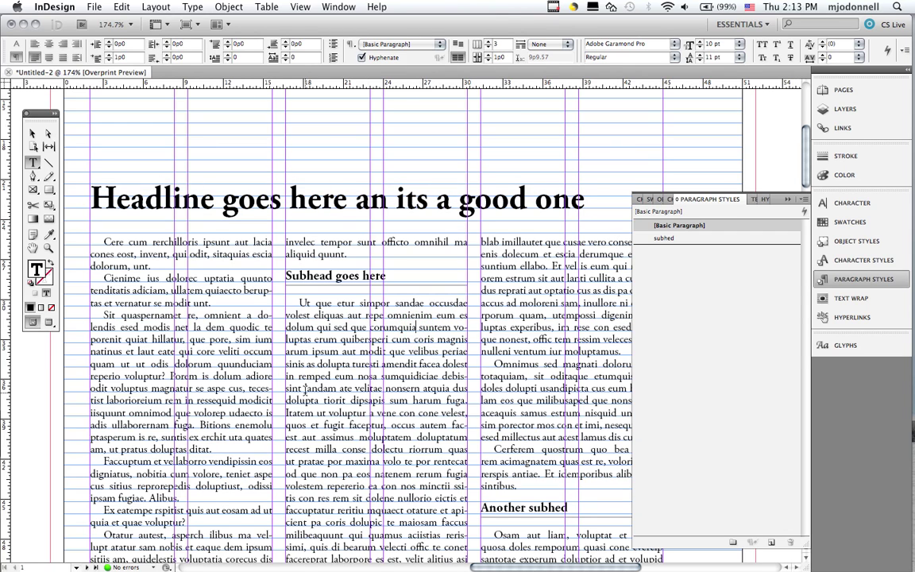
click(436, 387)
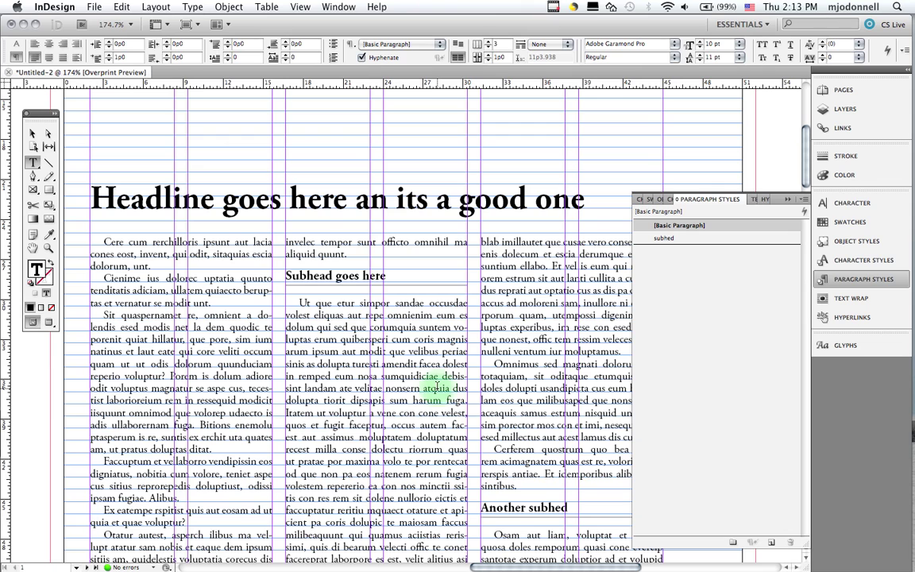
key(super+0)
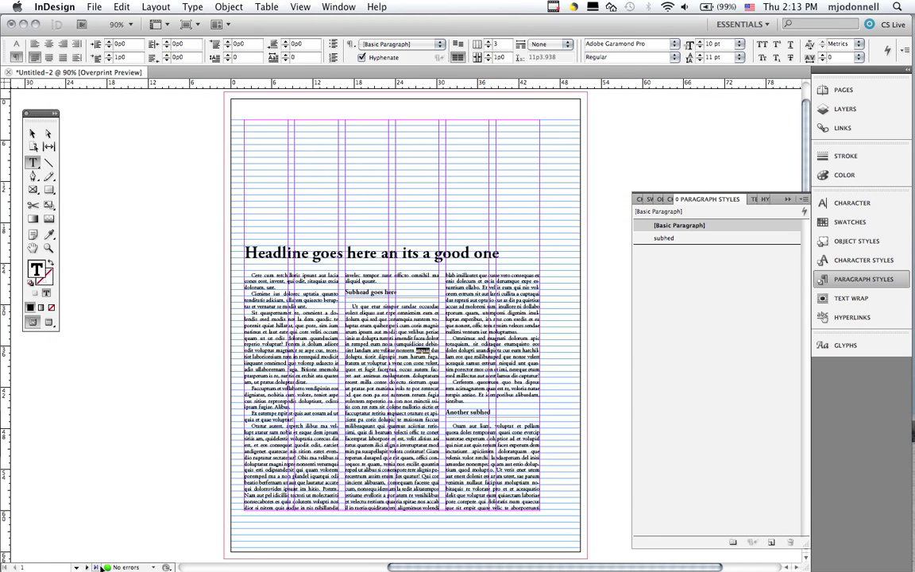
Step: Move the body text frame's top edge under the headline and draw a graphics frame in the right column
click(89, 568)
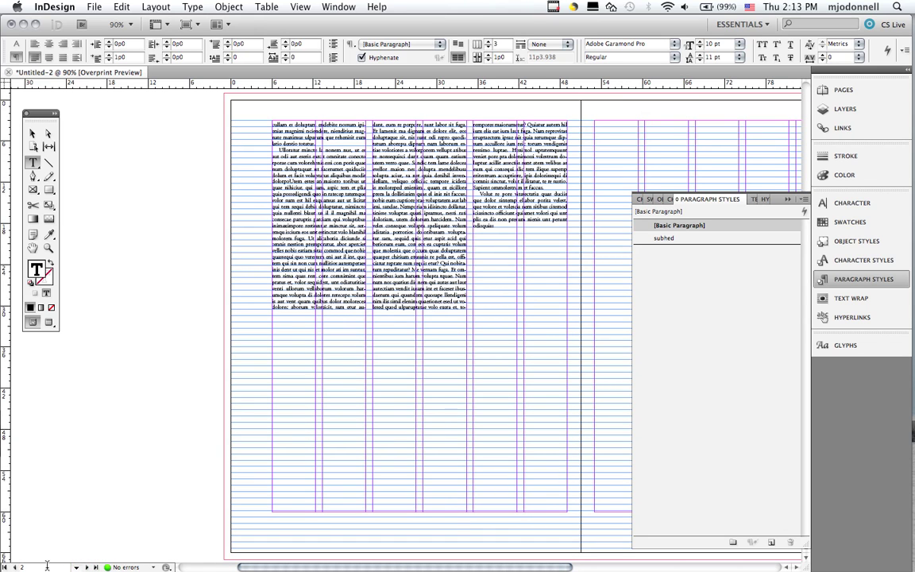
click(14, 567)
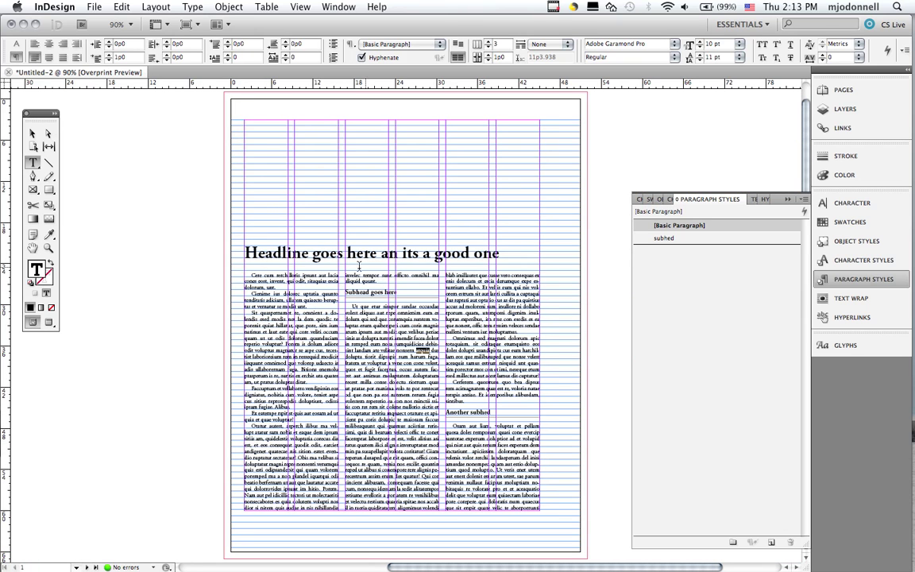
click(32, 132)
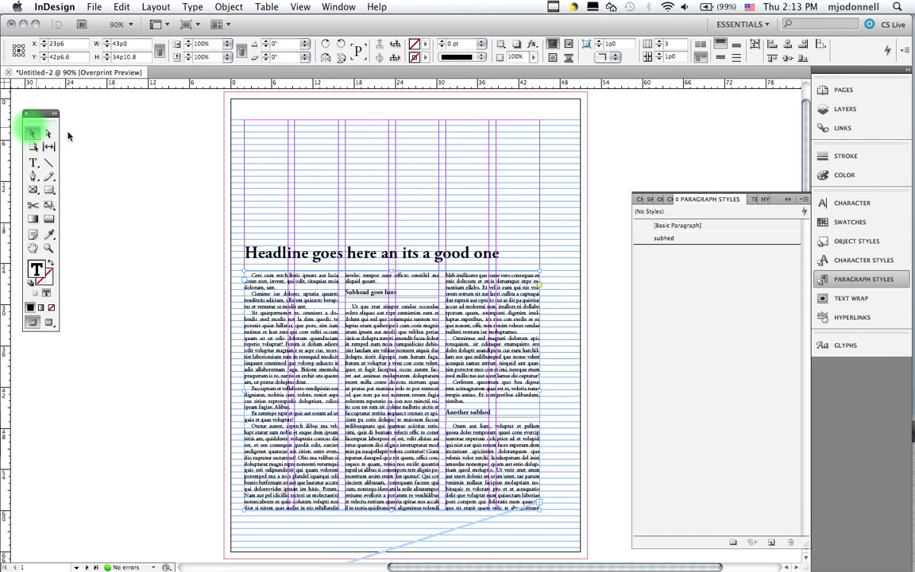
click(403, 318)
mouse_move(392, 270)
mouse_down()
mouse_move(392, 301)
mouse_move(394, 270)
mouse_up()
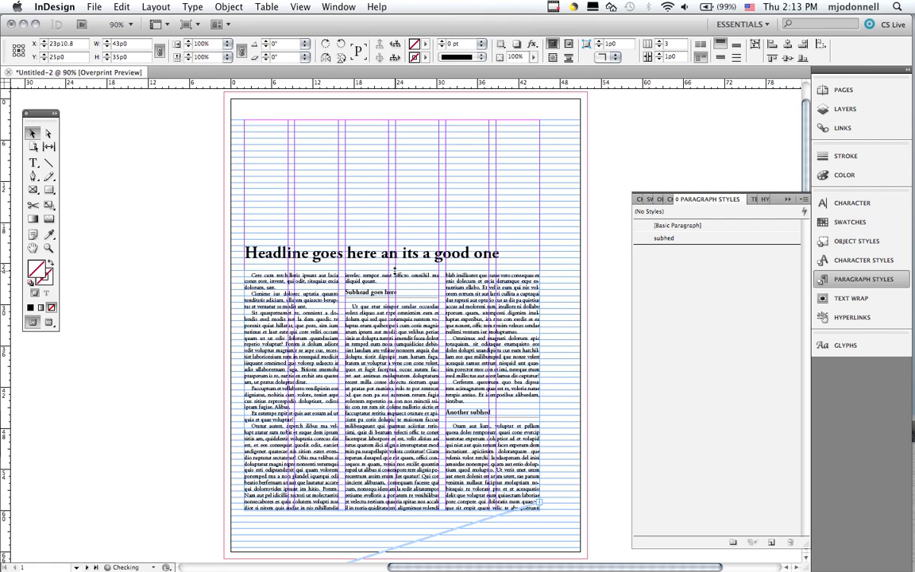
click(48, 189)
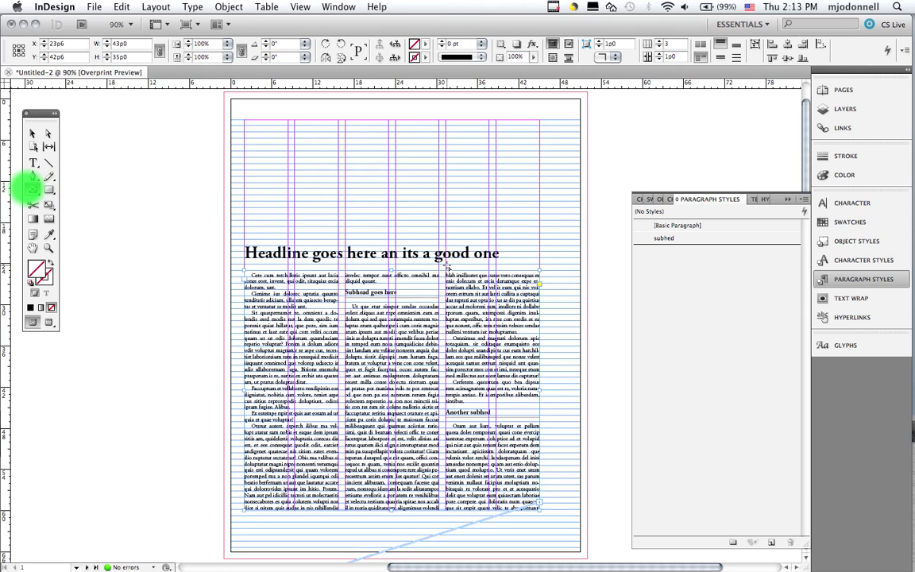
drag(414, 211, 447, 262)
Step: Size a graphics frame atop the third column and set its text wrap to Wrap Around Bounding Box
drag(481, 323, 541, 370)
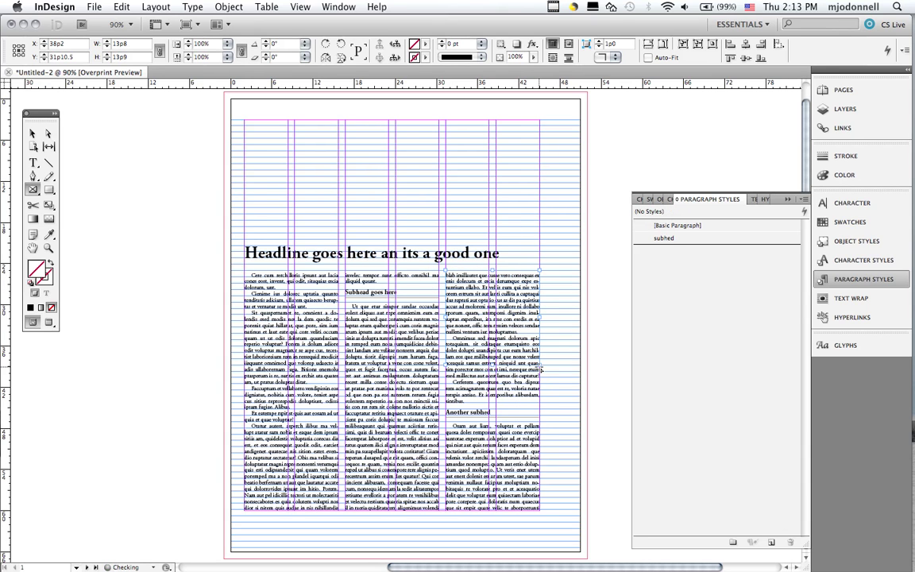
click(825, 300)
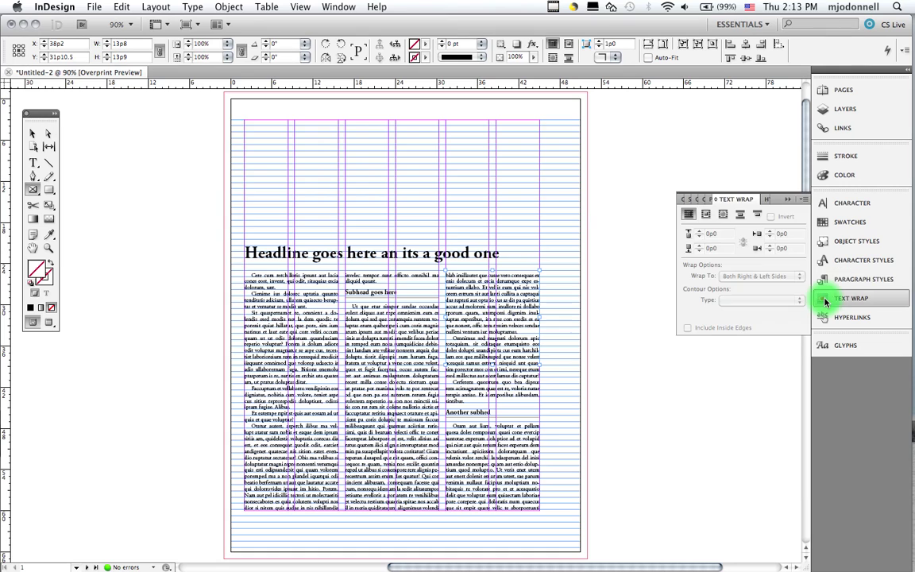
click(709, 216)
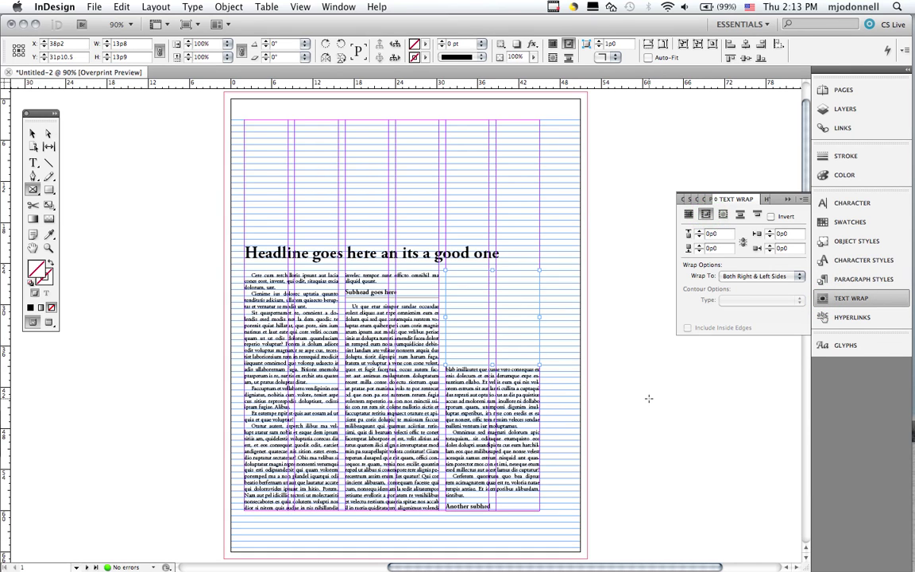